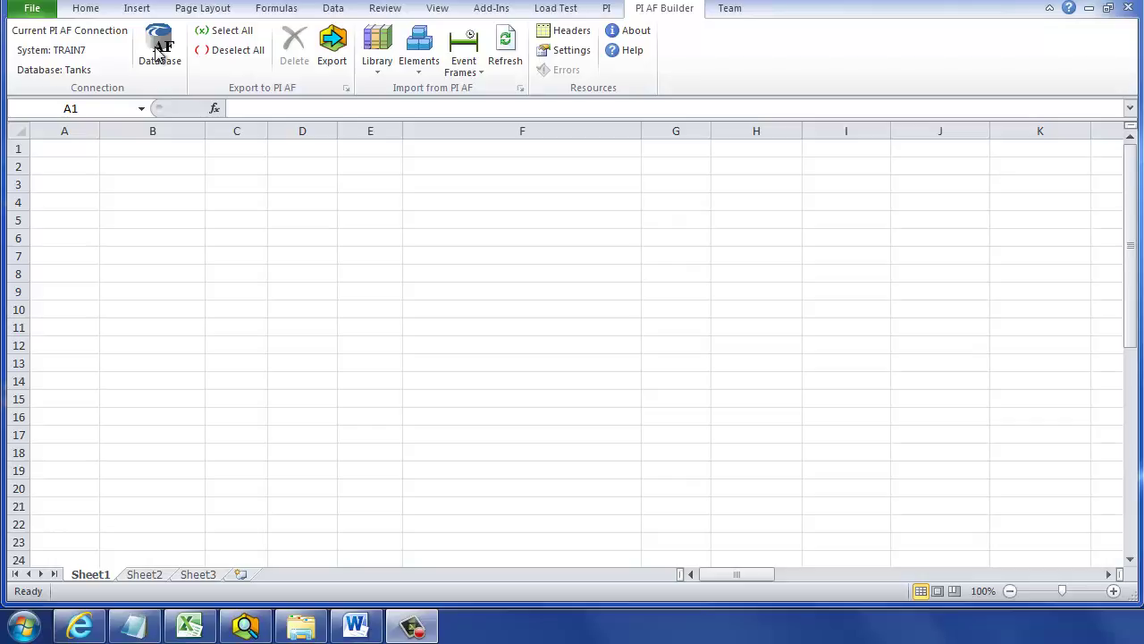
- Connect PI AF Builder to the Tanks database
click(158, 52)
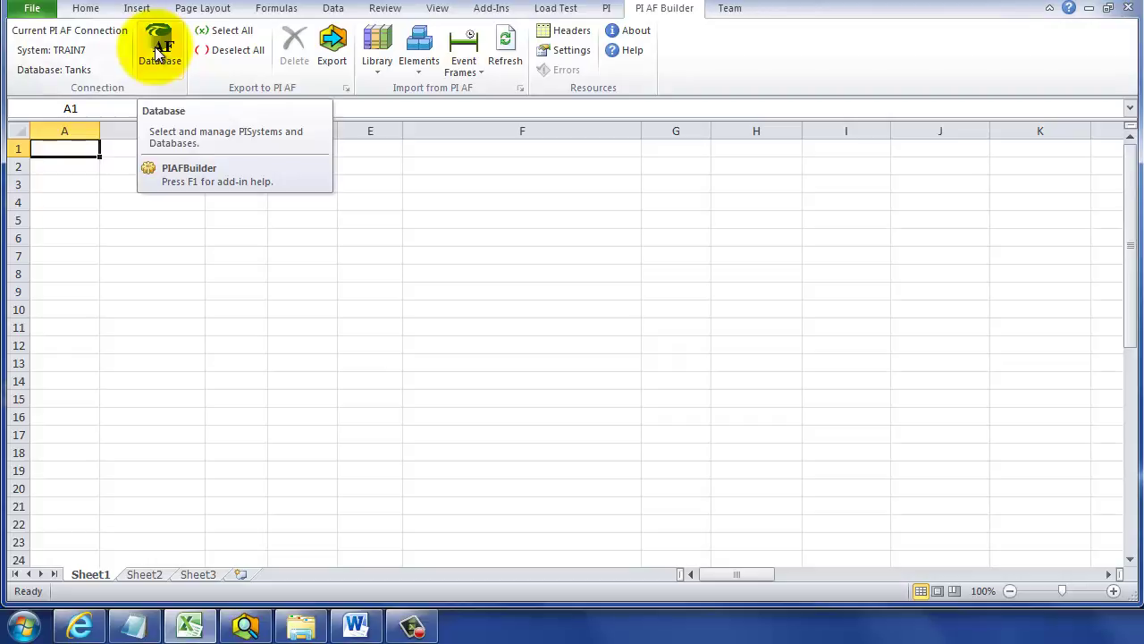
click(158, 54)
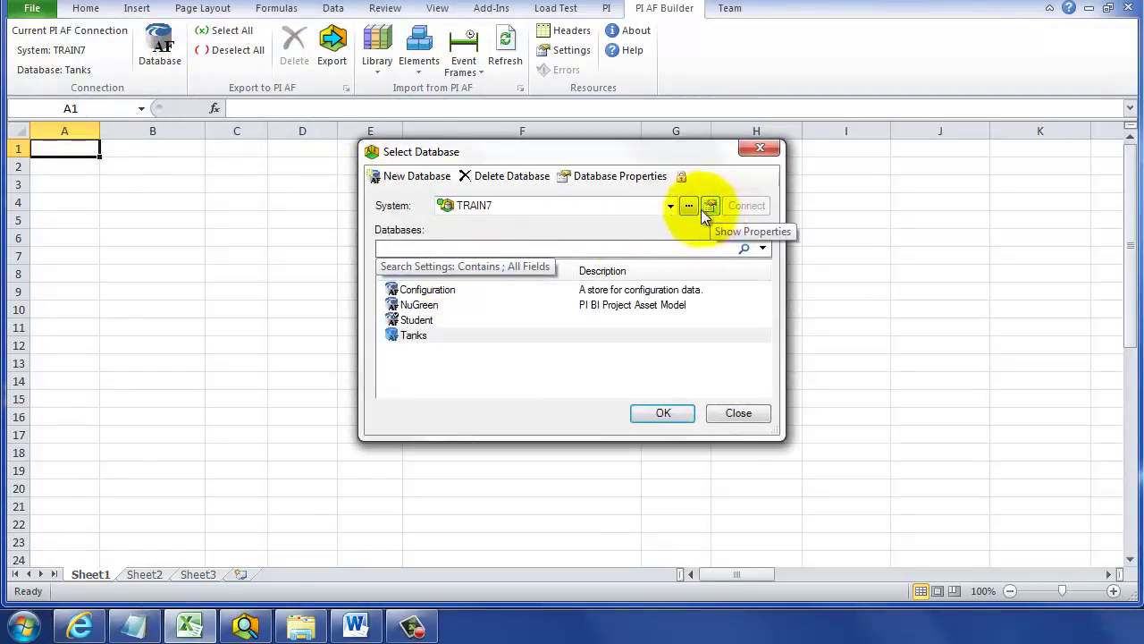
click(420, 335)
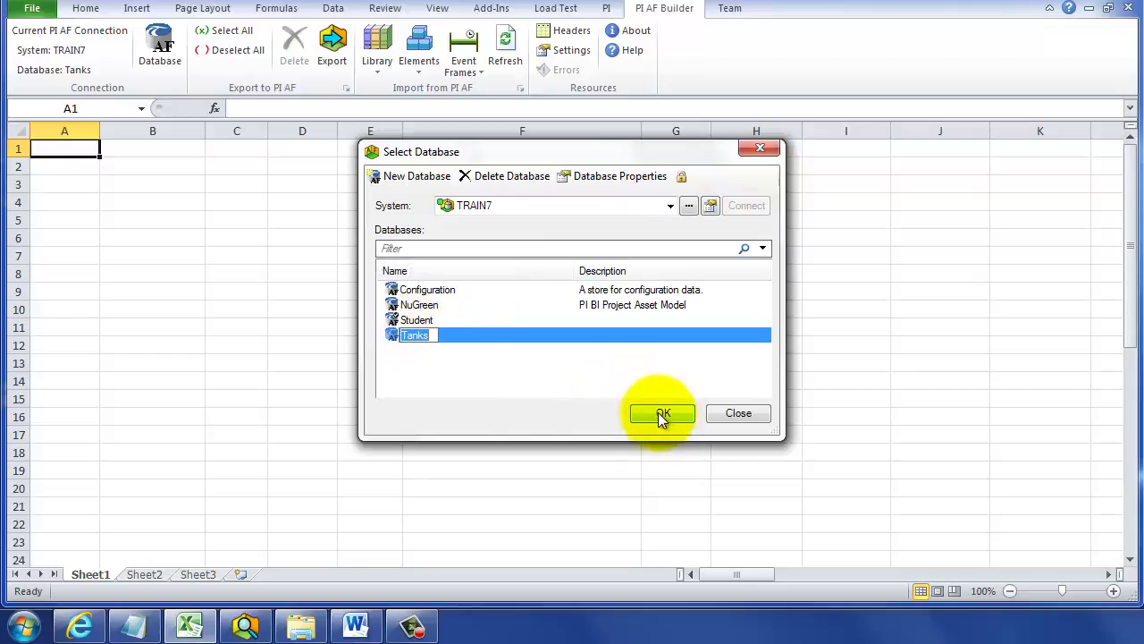
click(659, 413)
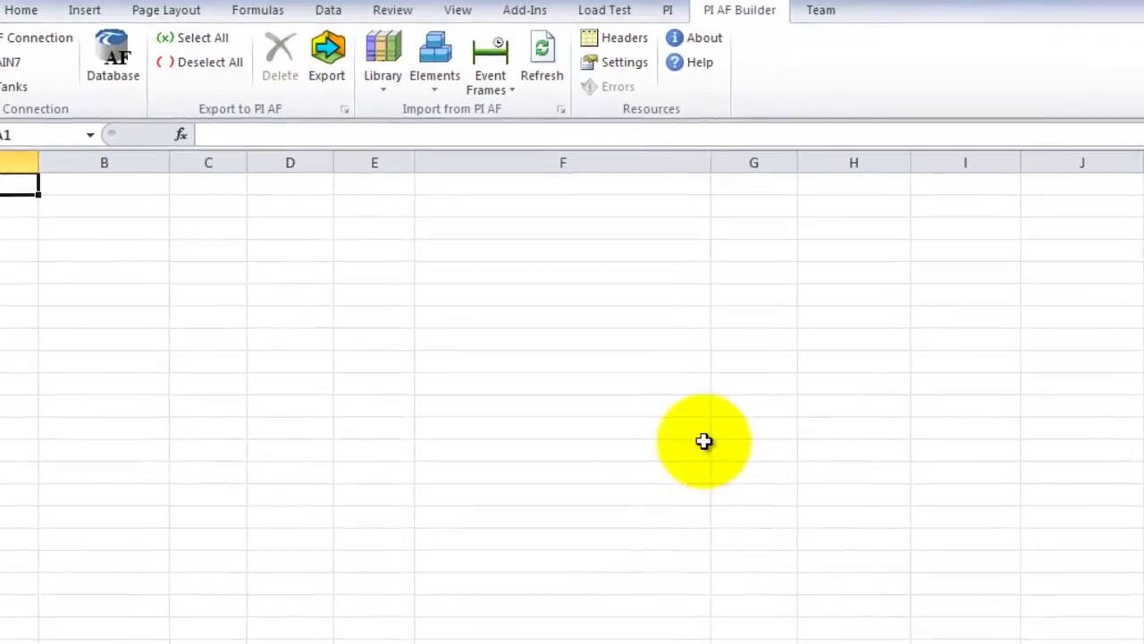
- Search for Tank Template elements under Tank Farm and select all six, Tank A–F, for import
click(436, 62)
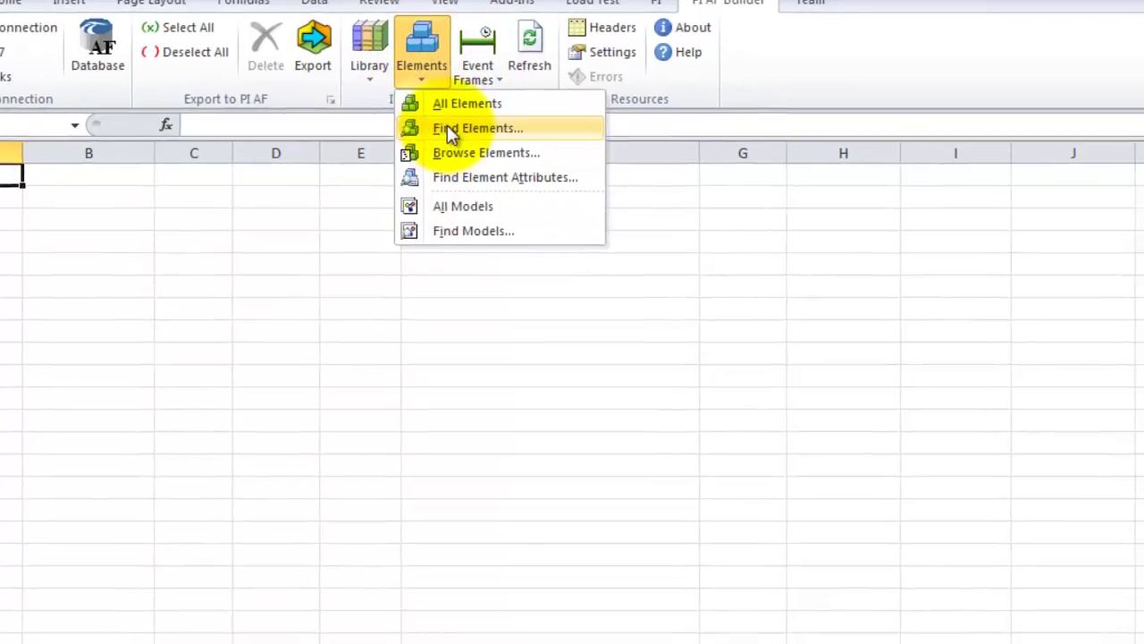
click(465, 140)
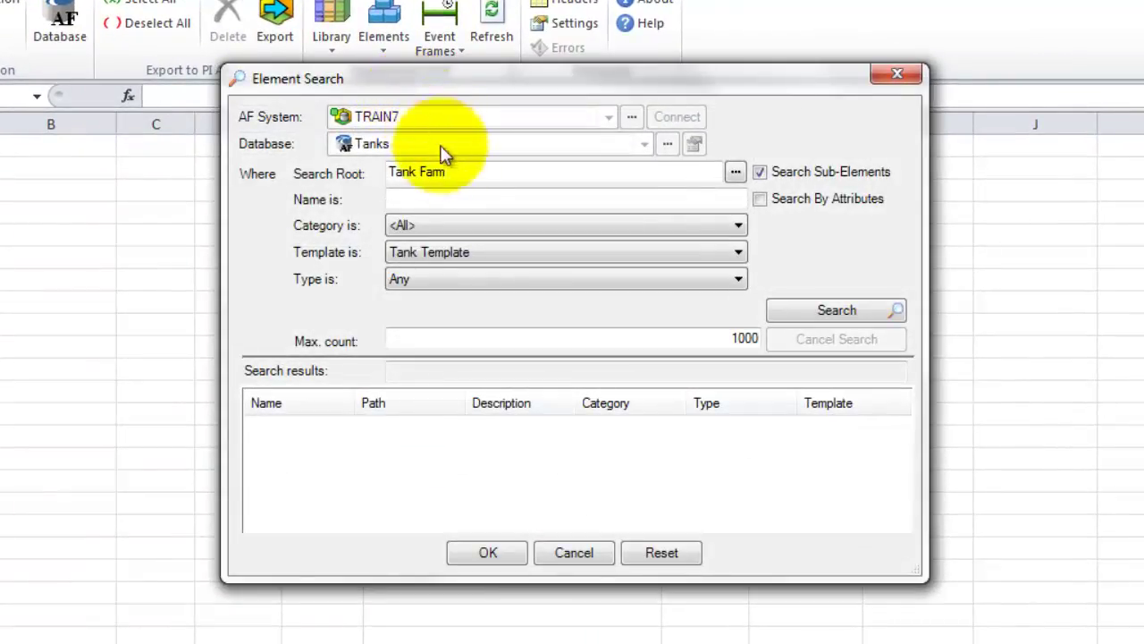
click(735, 171)
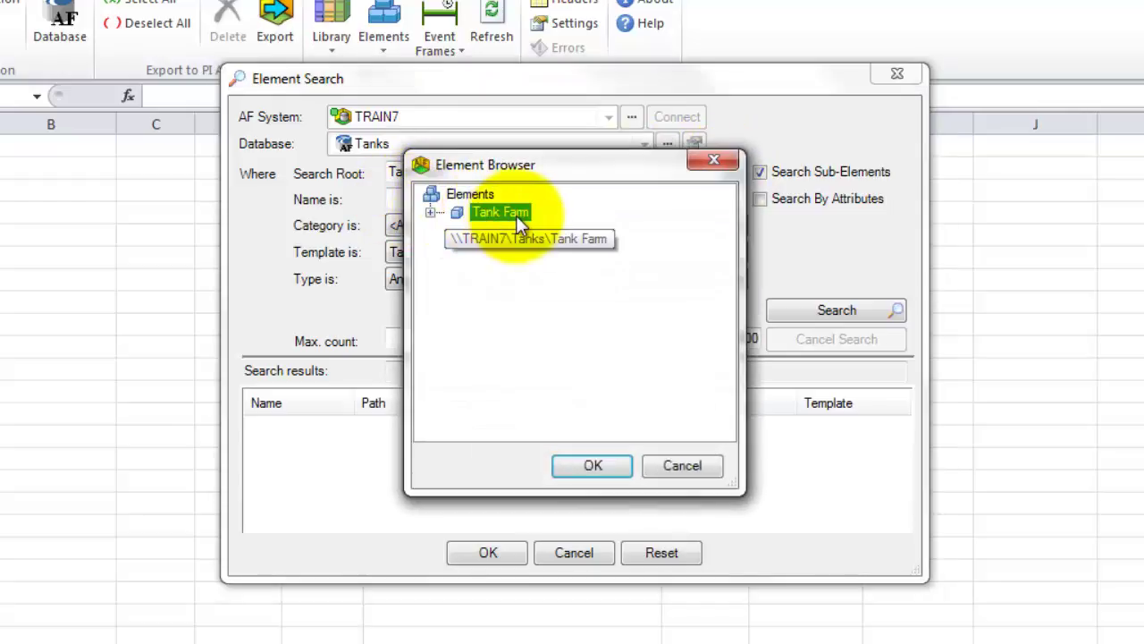
click(597, 458)
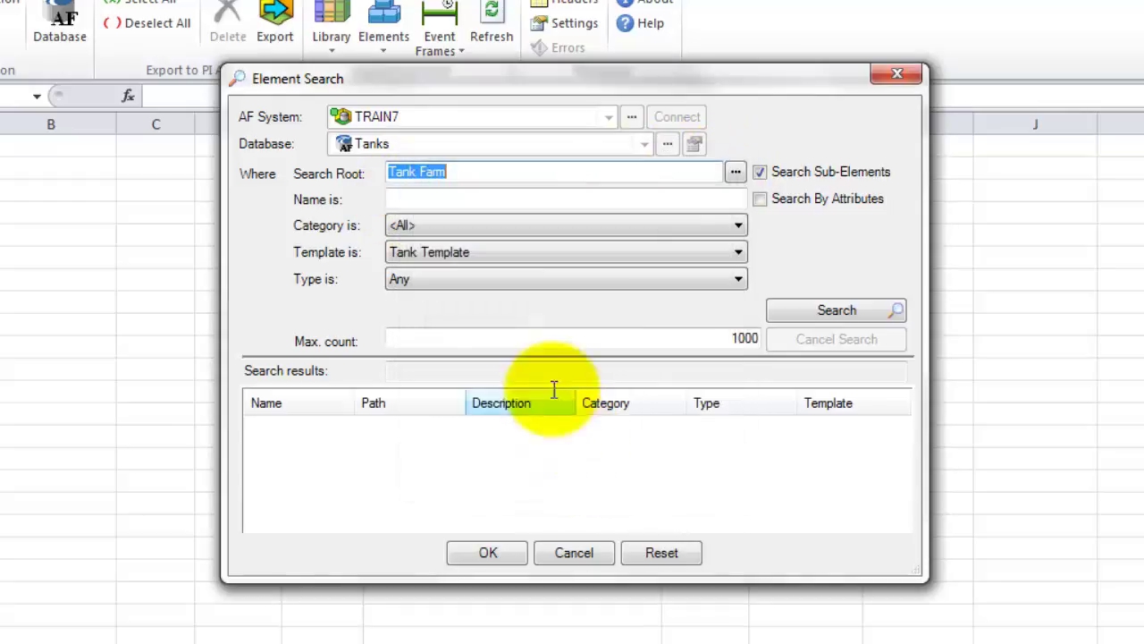
click(488, 250)
click(488, 251)
click(779, 311)
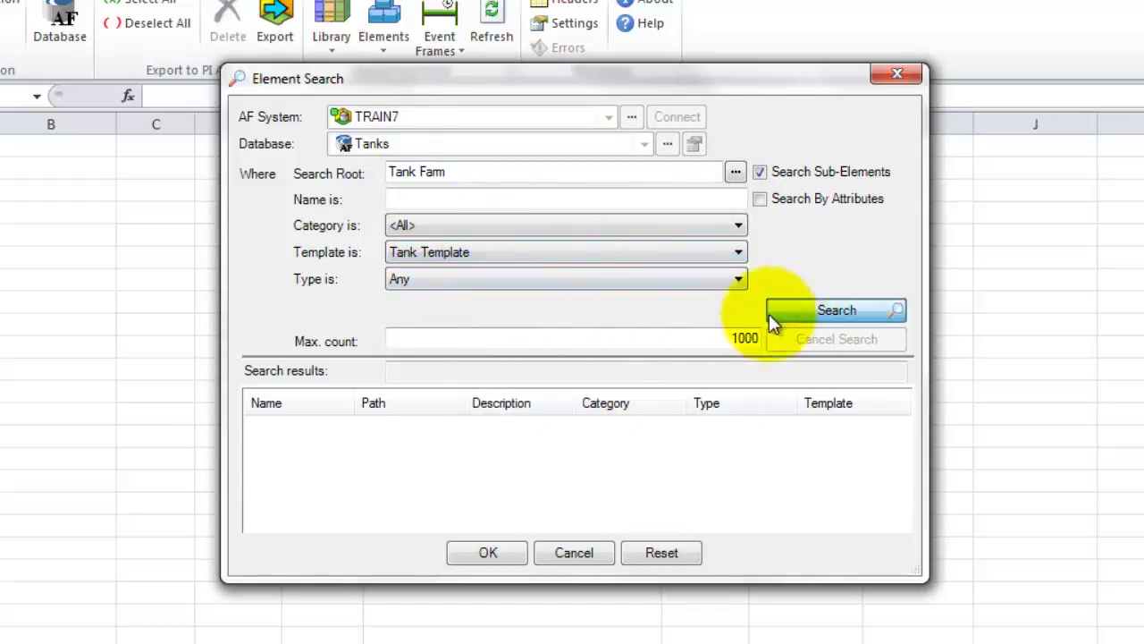
click(388, 426)
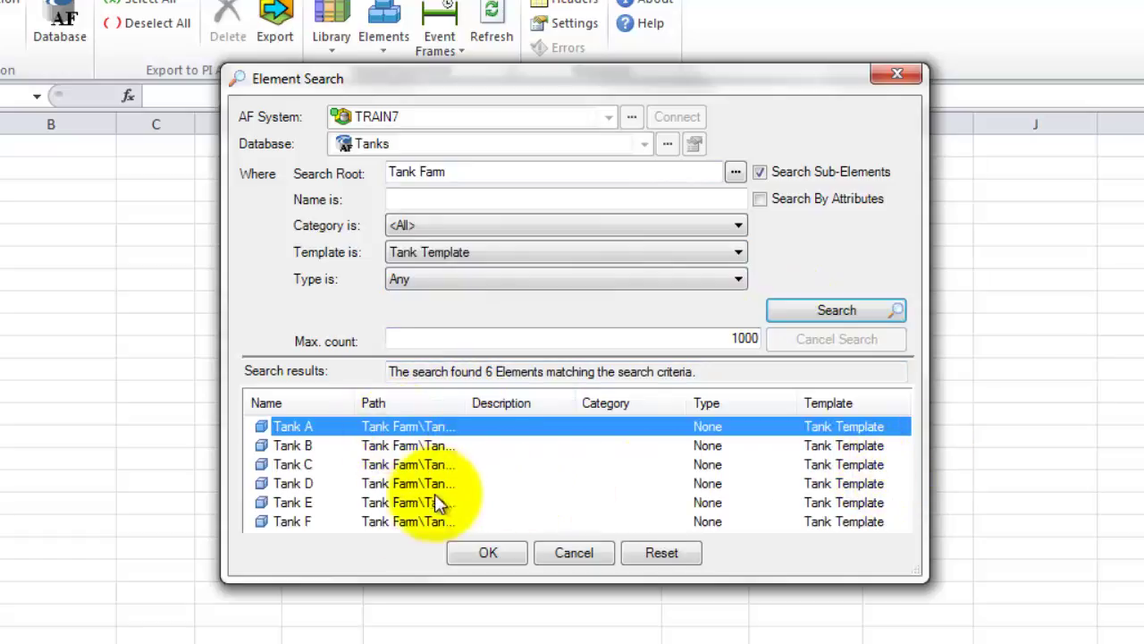
shift+click(346, 522)
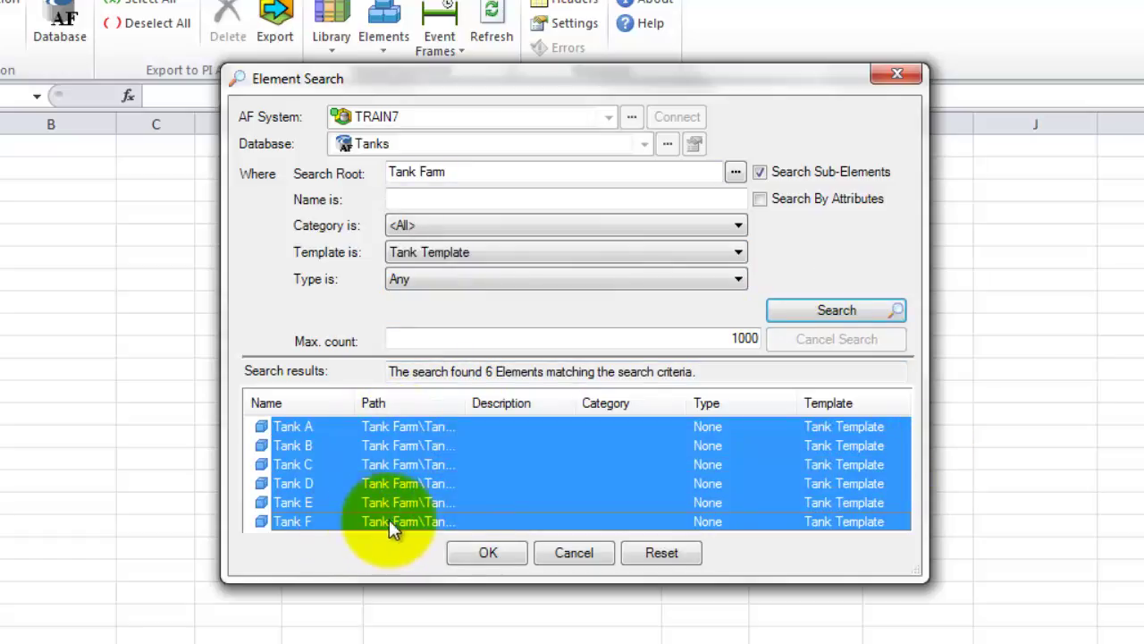
click(490, 552)
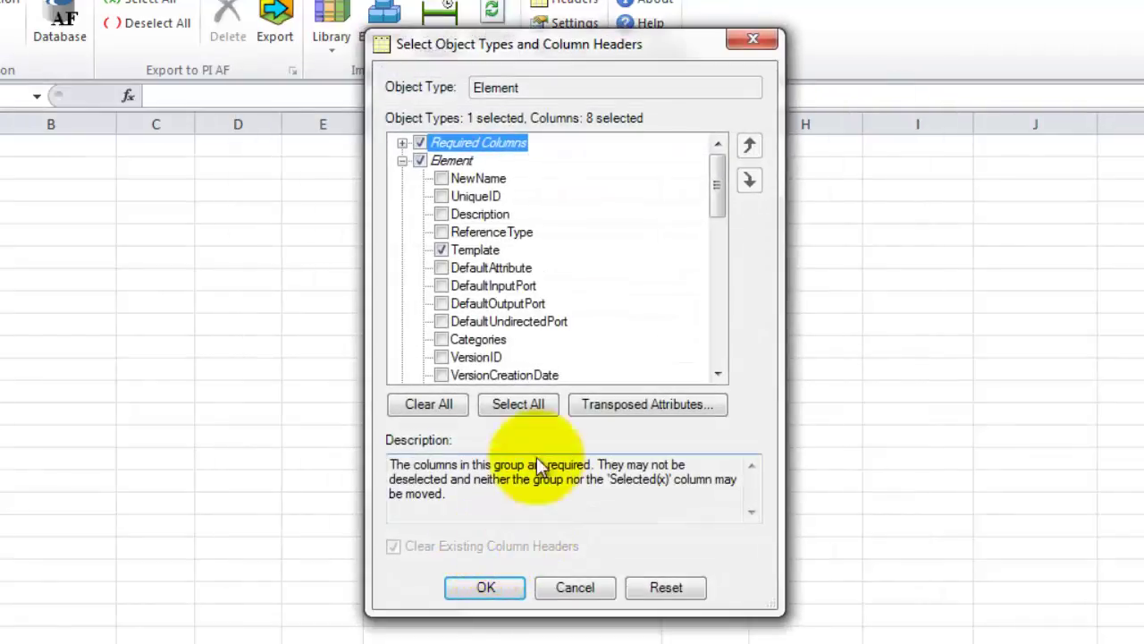
- Import Tank A–F with only the optional NewName column, then select cell E2
click(437, 405)
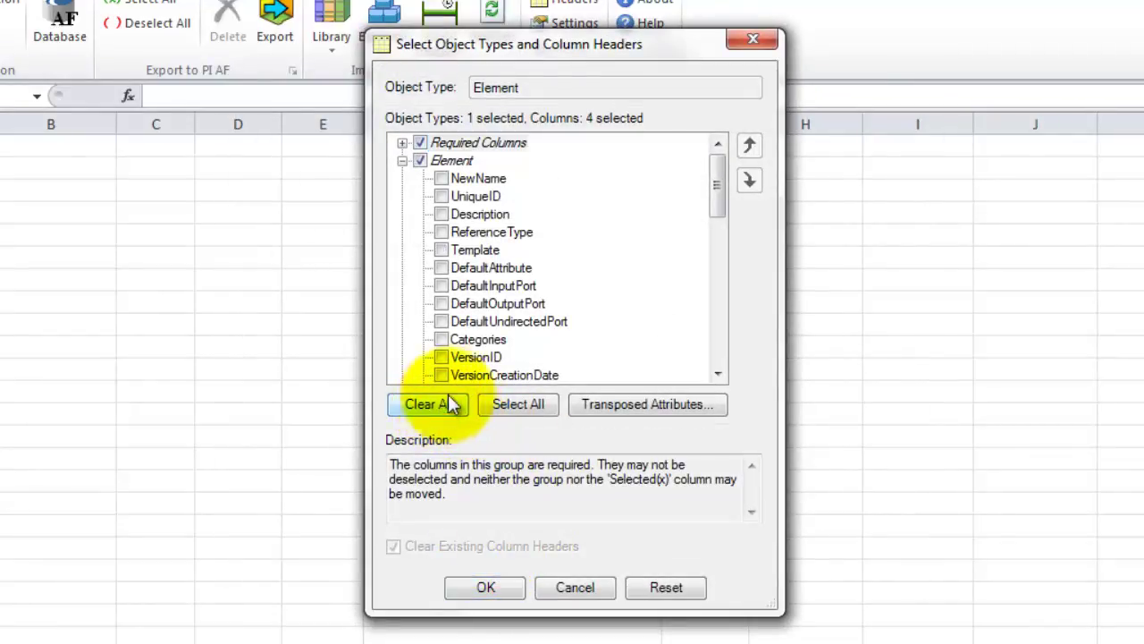
click(442, 178)
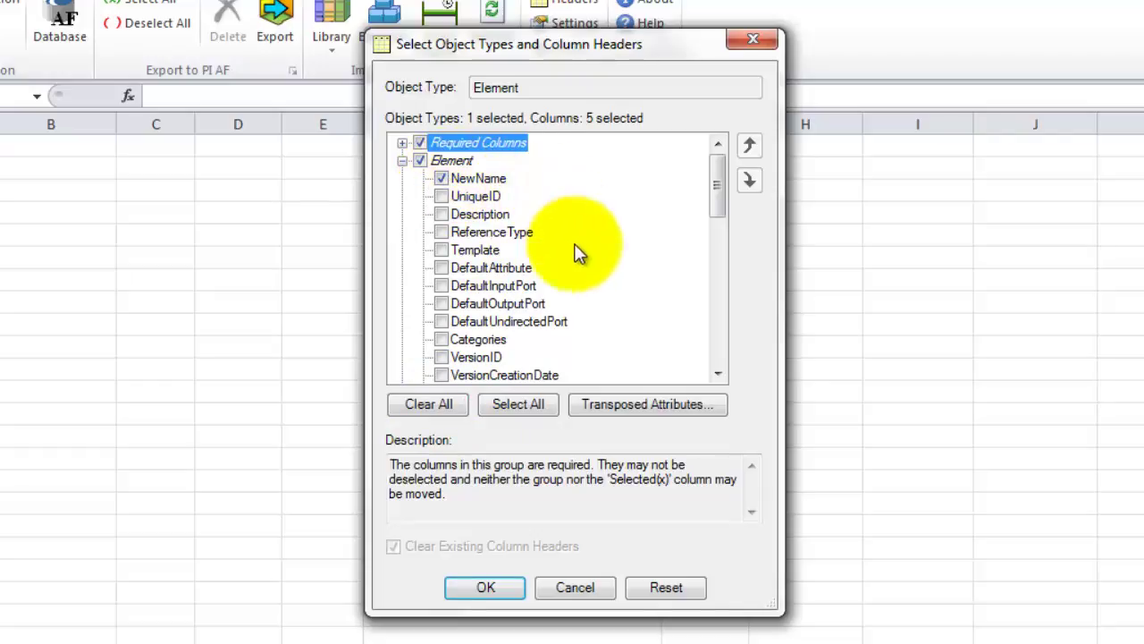
click(500, 585)
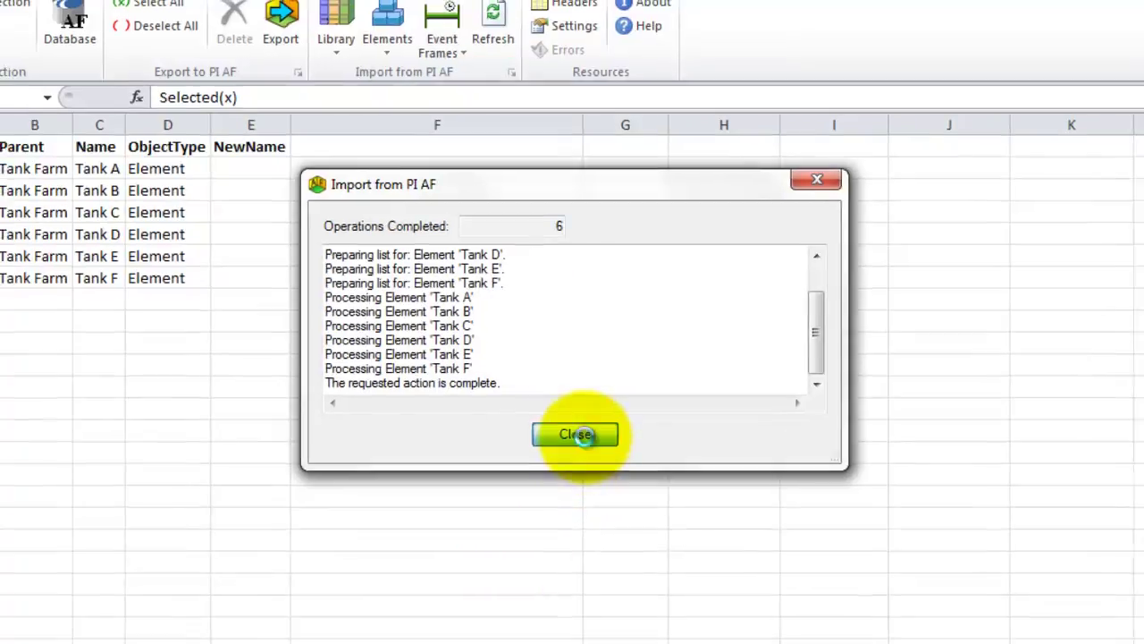
click(576, 434)
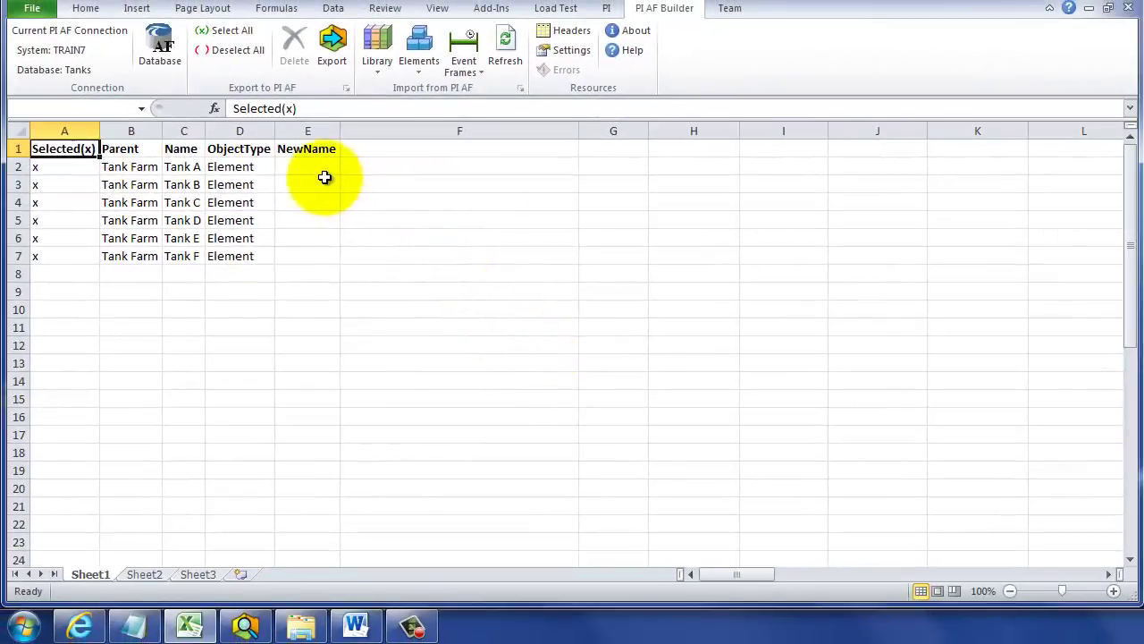
click(244, 167)
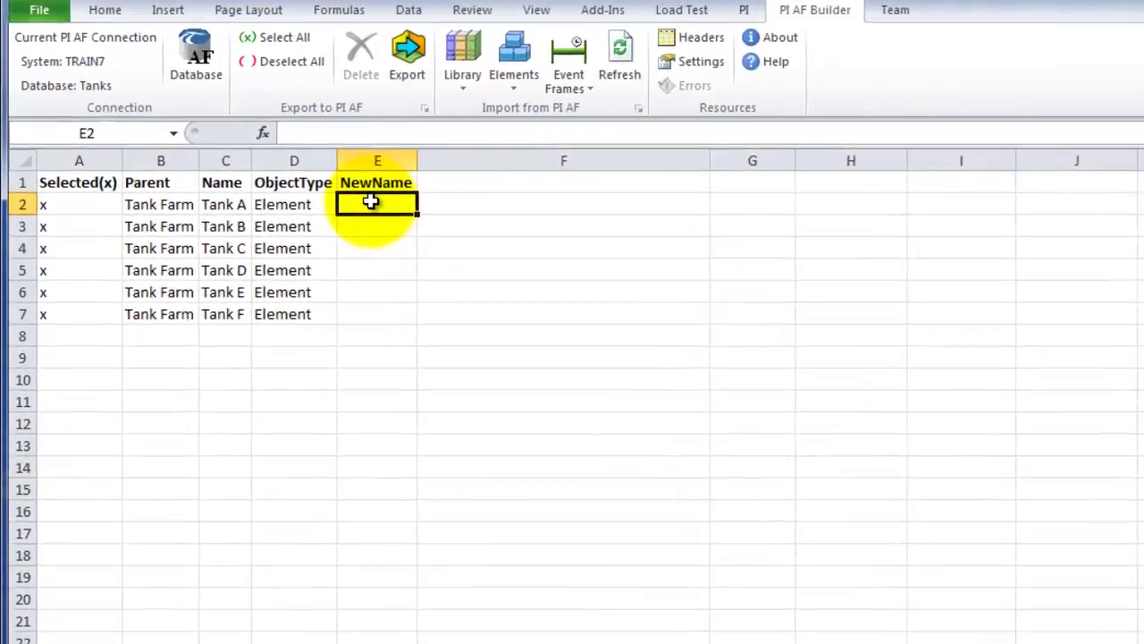
- Enter ="Storage "&C2 in cell E2, then select the NewName column E
text(="Storage "&)
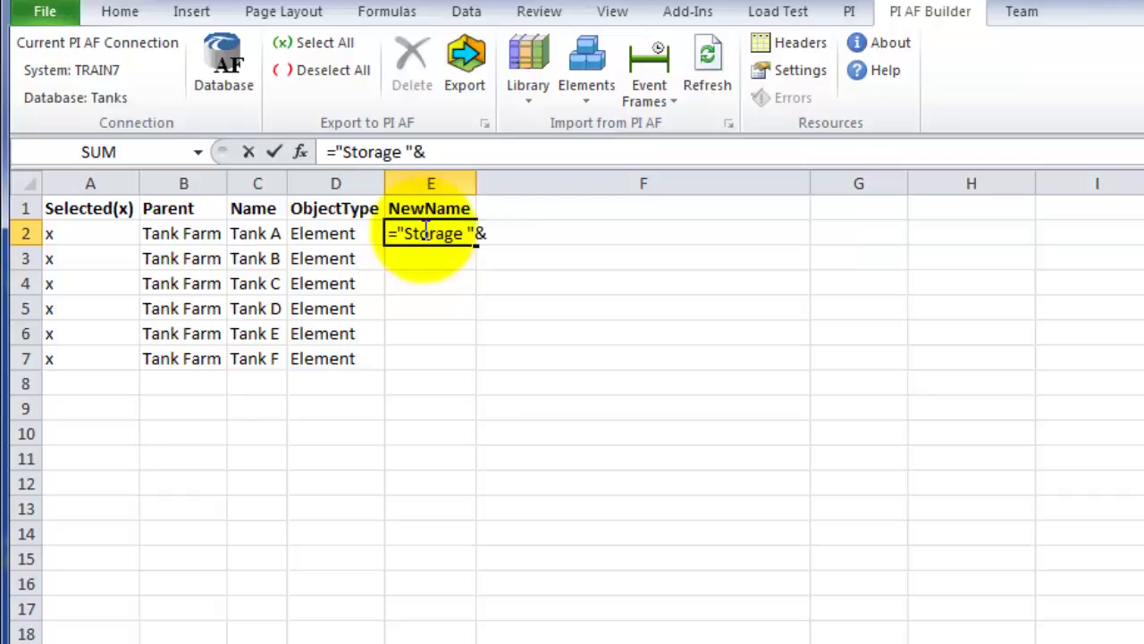
click(269, 233)
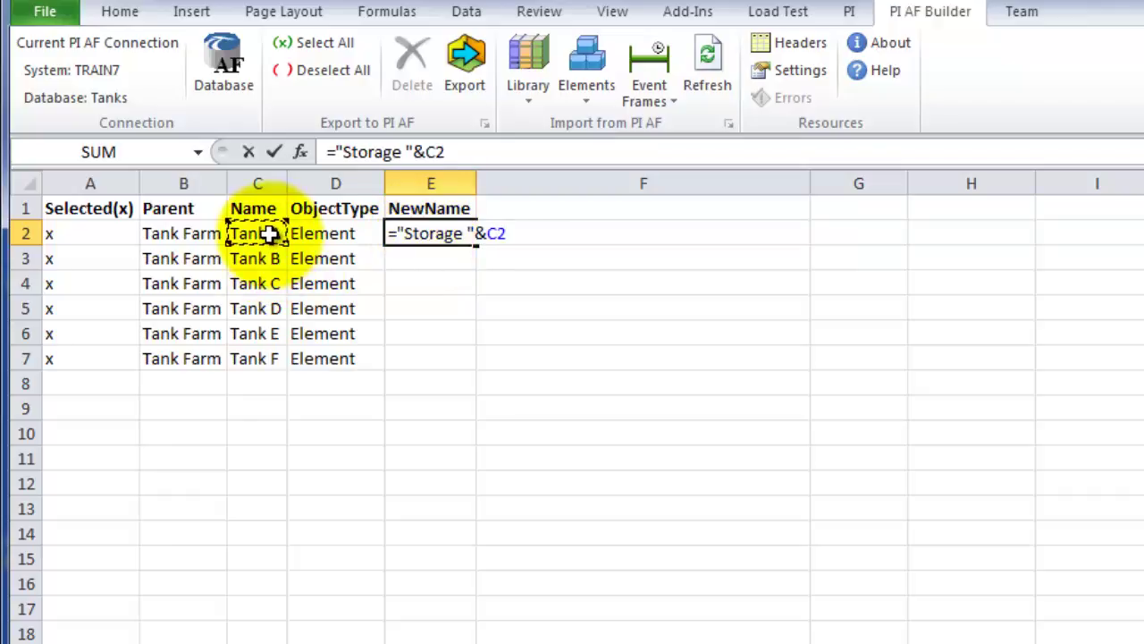
key(Return)
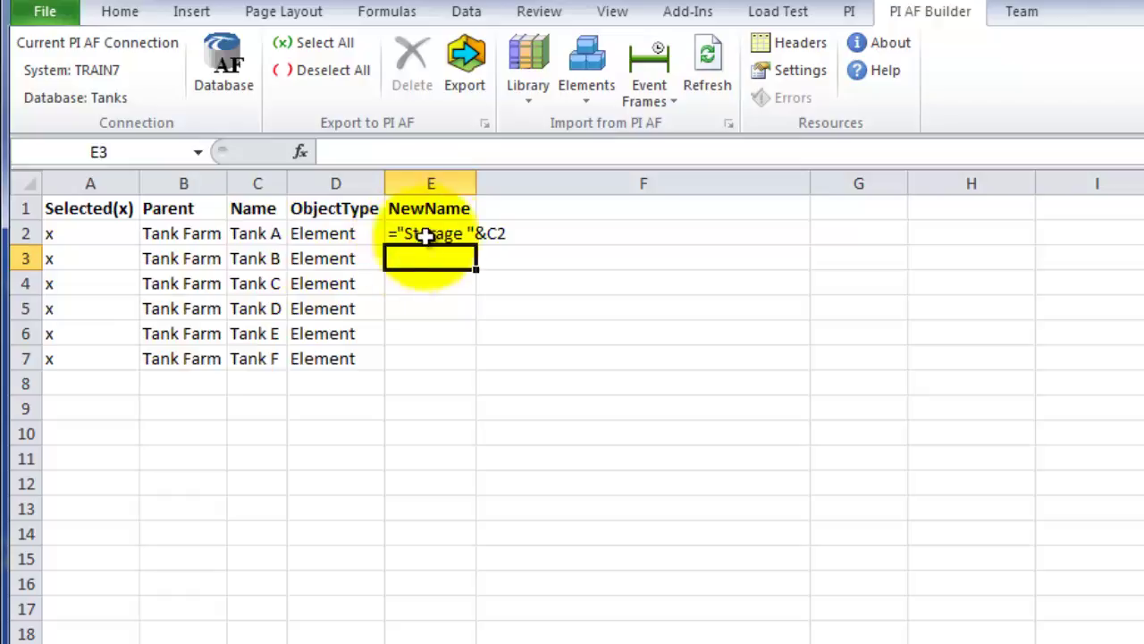
click(433, 182)
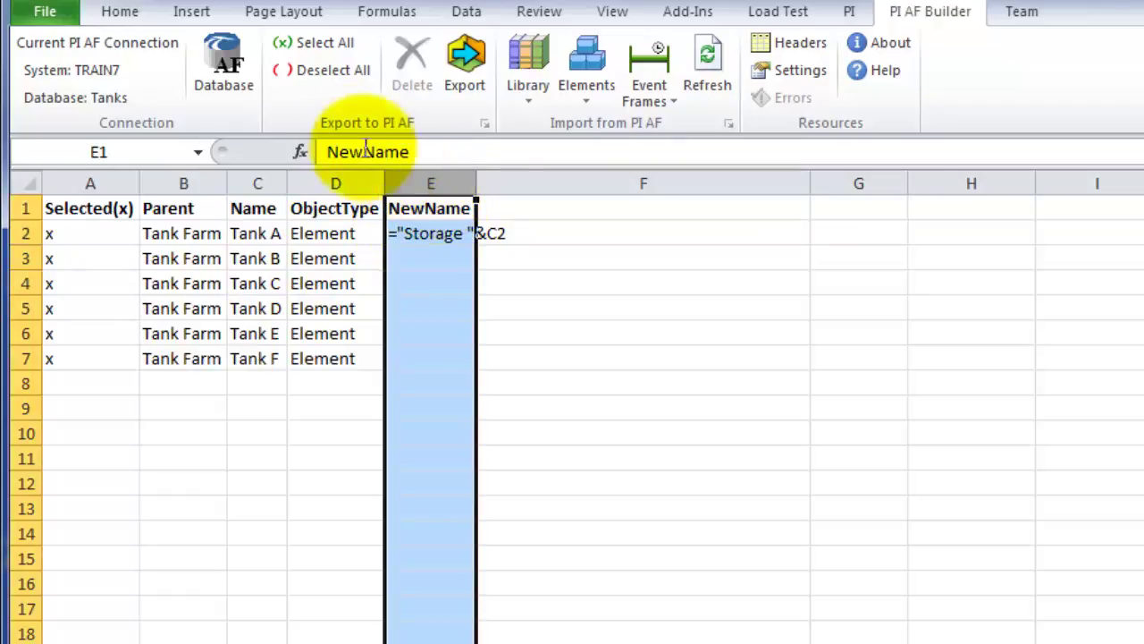
- Format column E as General and re-commit E2's formula so it calculates
right_click(431, 184)
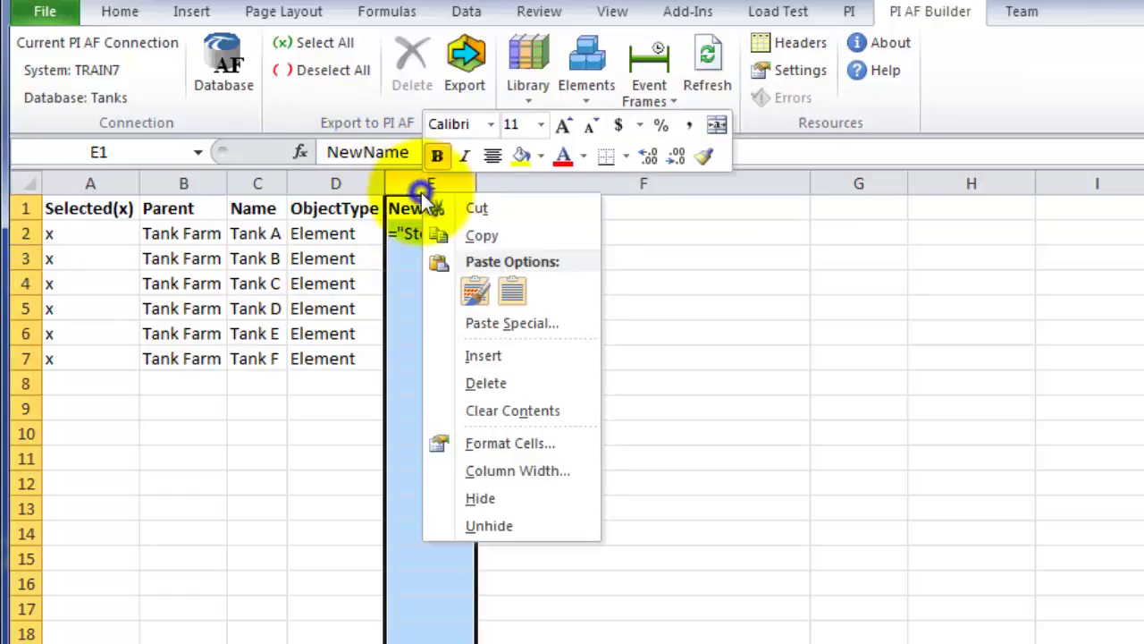
click(514, 440)
click(229, 252)
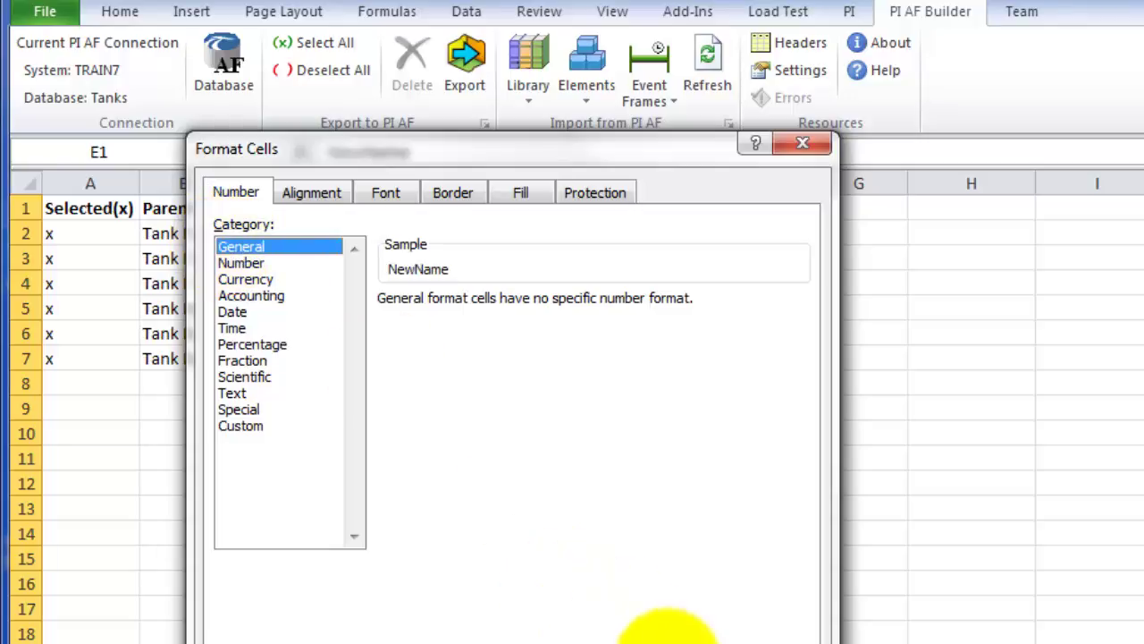
click(658, 631)
click(416, 235)
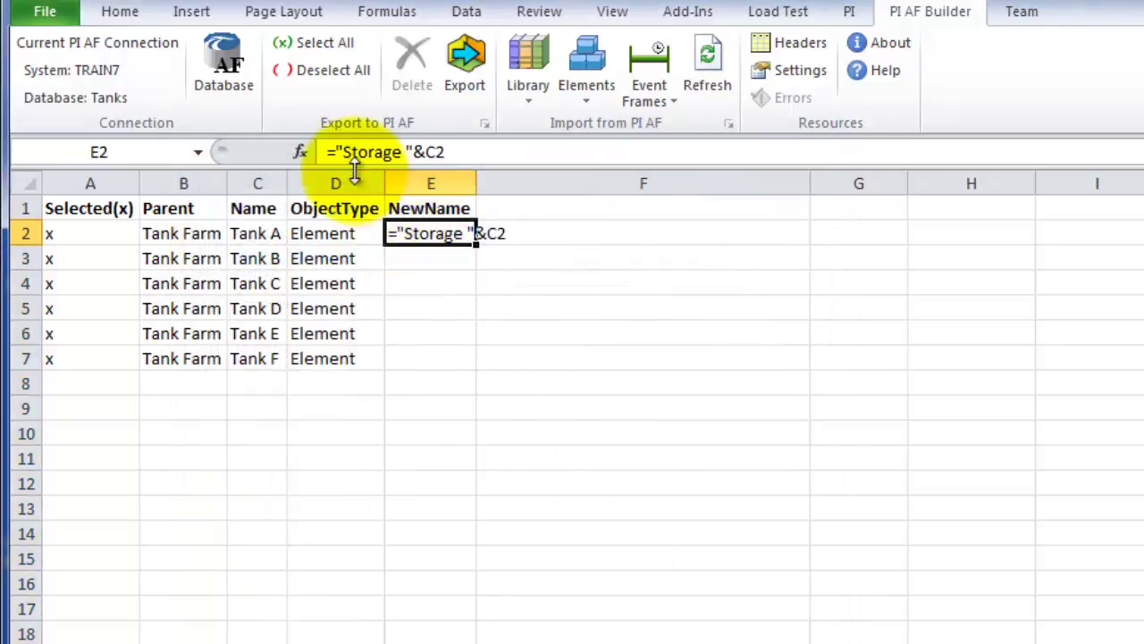
click(330, 150)
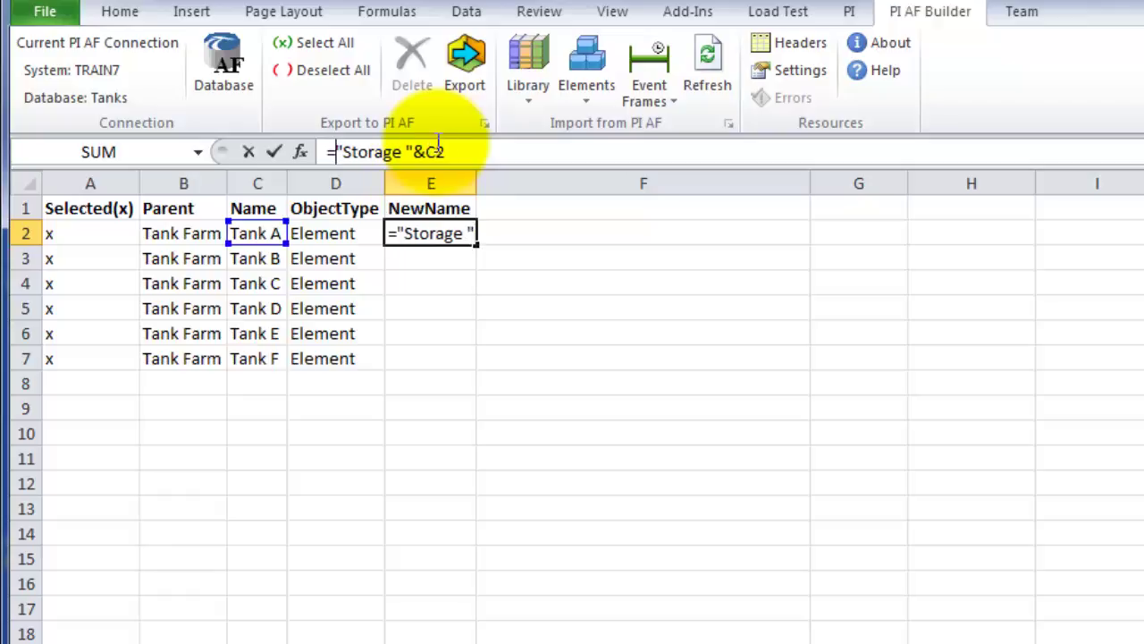
key(Return)
- Autofit column E and fill the E2 formula down to E7
drag(474, 176, 474, 175)
double_click(474, 175)
click(487, 236)
drag(508, 246, 508, 368)
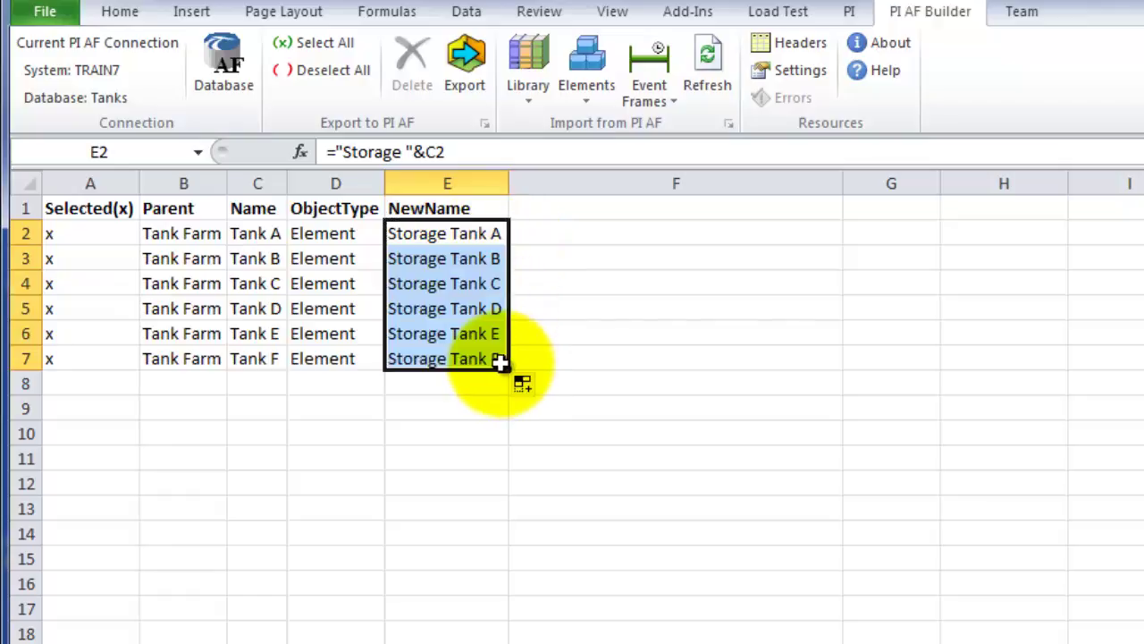
click(488, 253)
drag(509, 175, 525, 176)
click(471, 234)
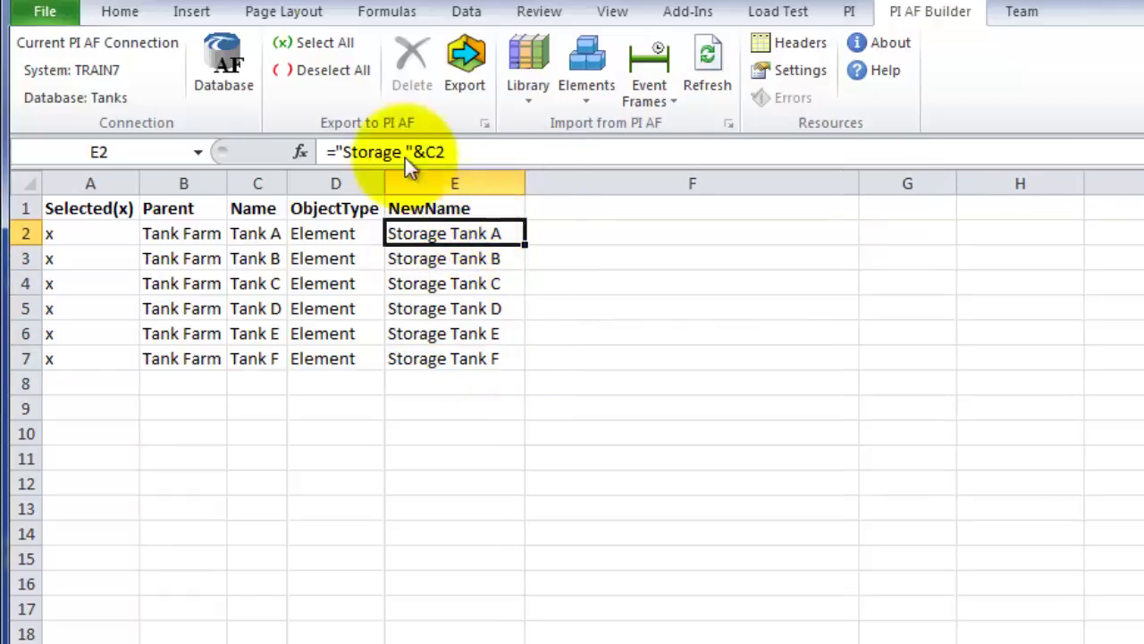
- Export the new tank names to PI AF in Edit Only mode
click(442, 60)
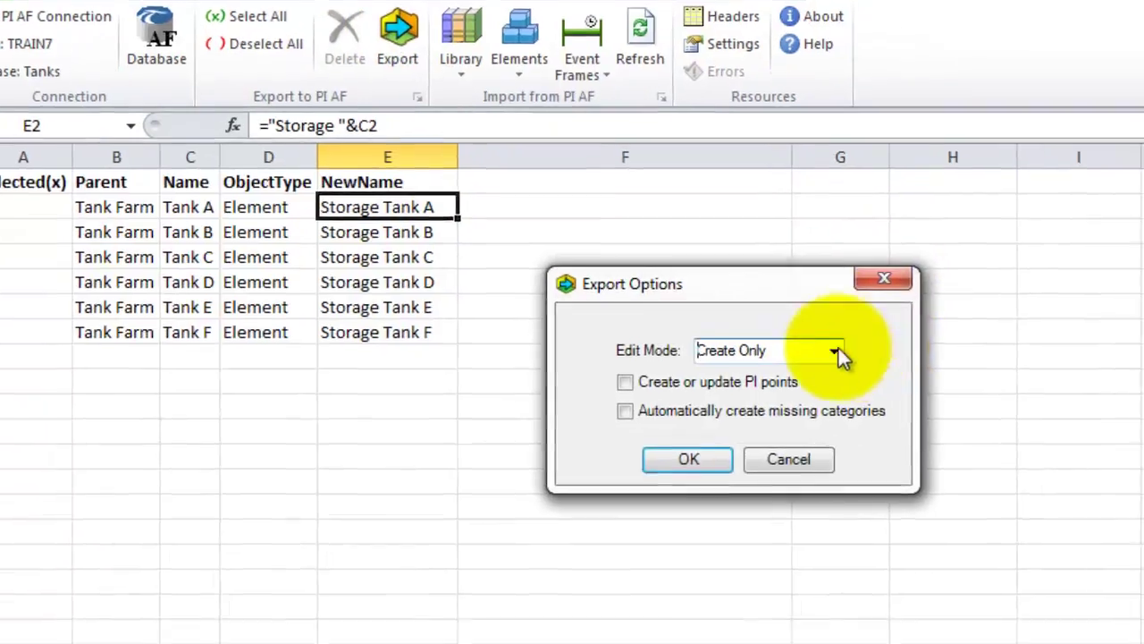
click(901, 376)
click(848, 433)
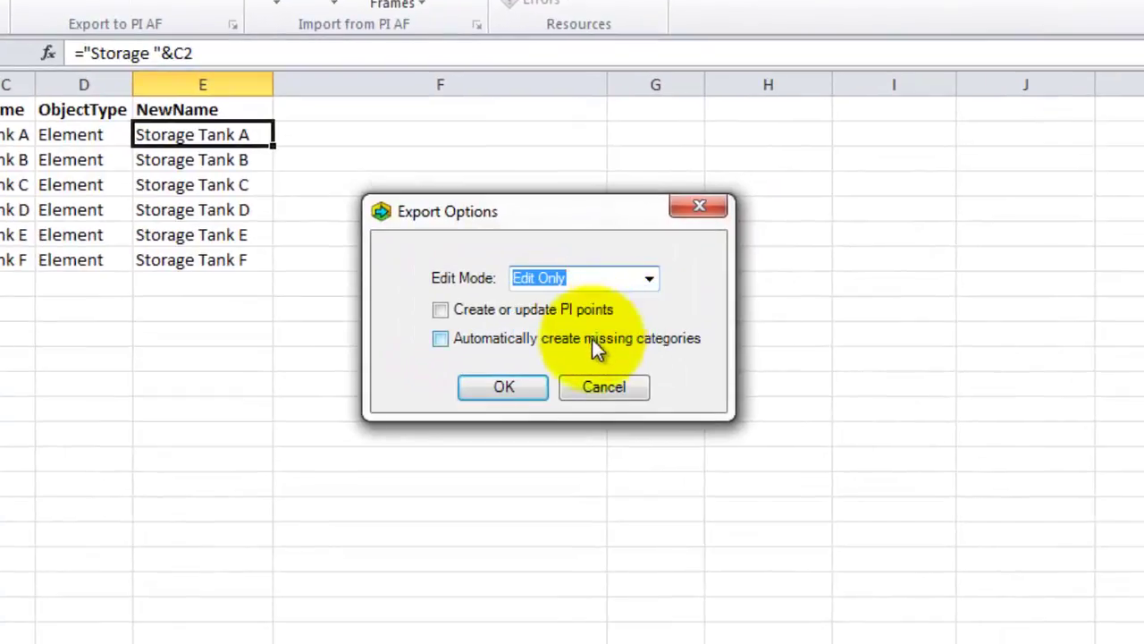
click(503, 386)
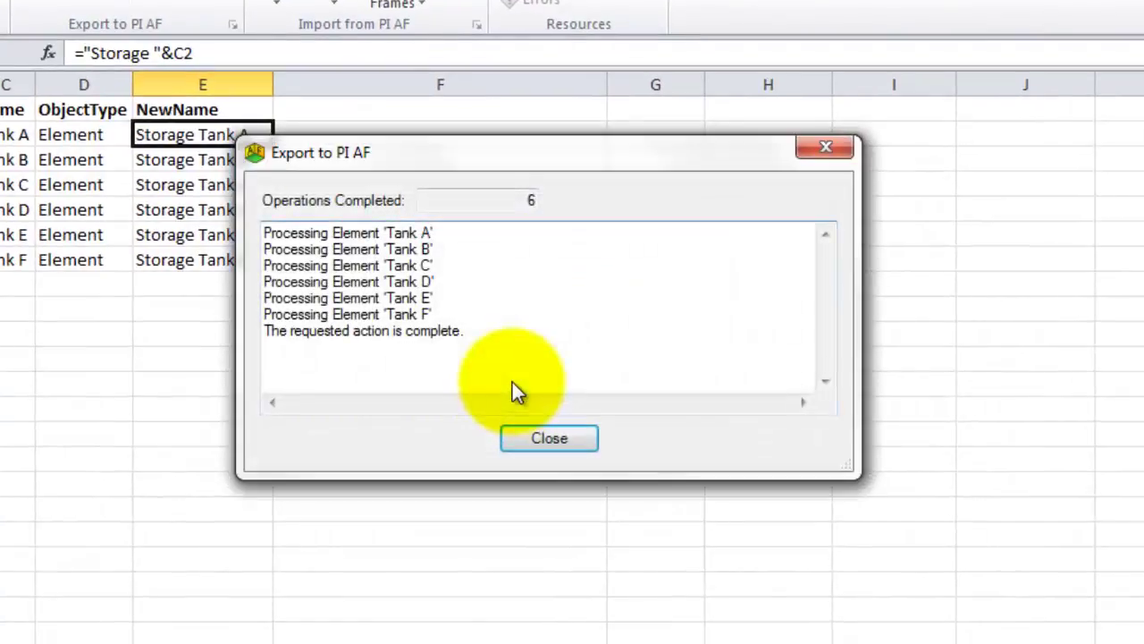
- Refresh PI System Explorer and check Storage Tank A and Storage Tank F, then return to Excel
click(545, 436)
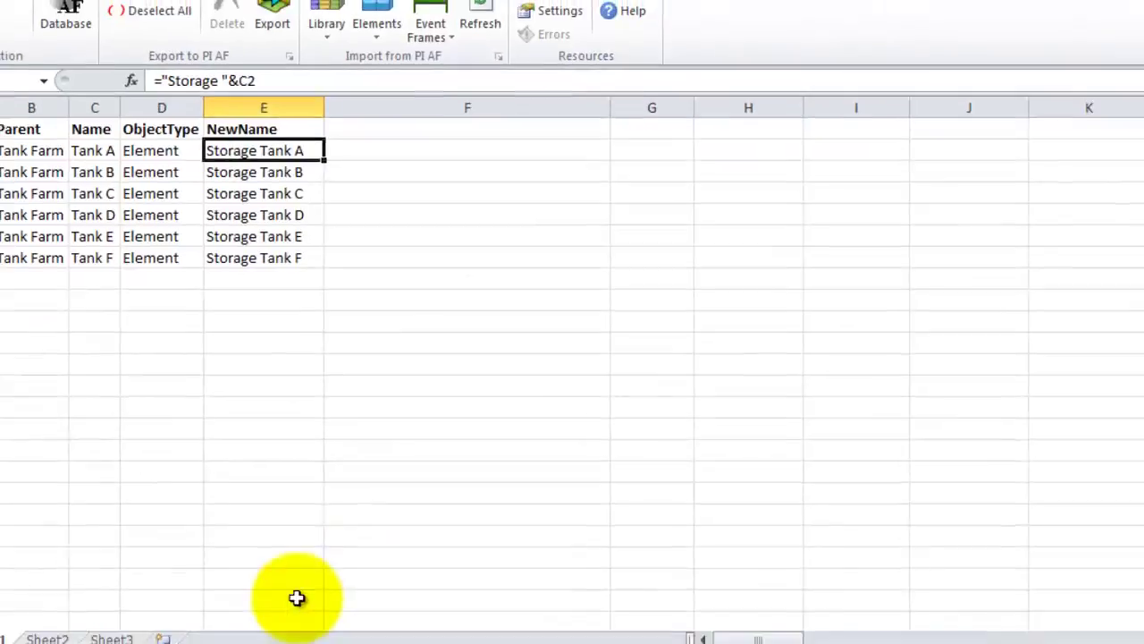
click(166, 642)
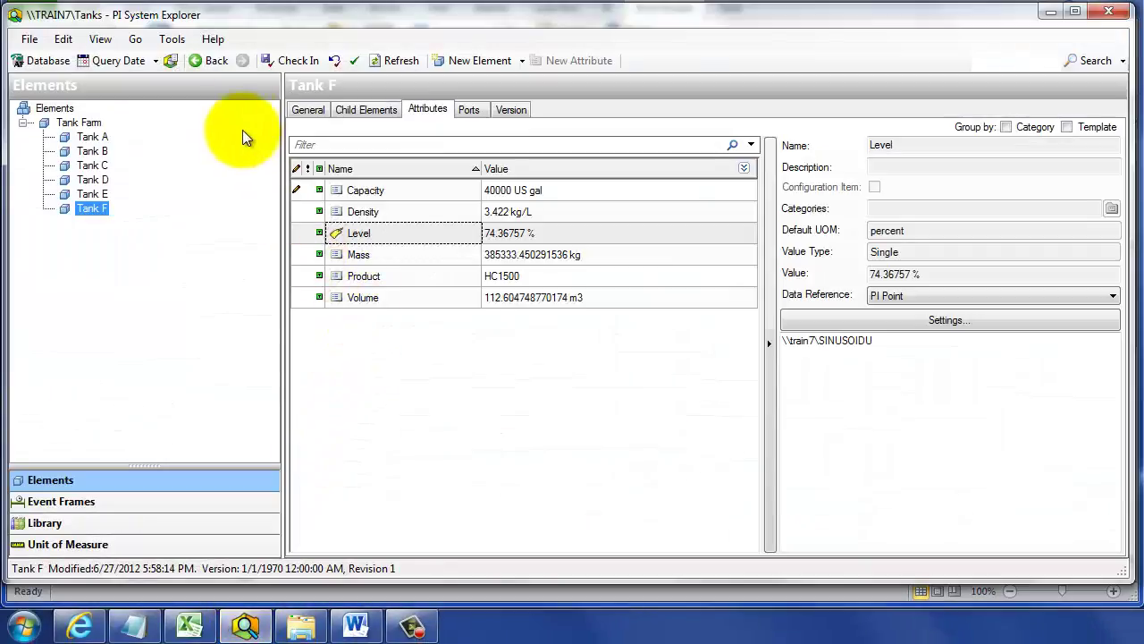
click(384, 61)
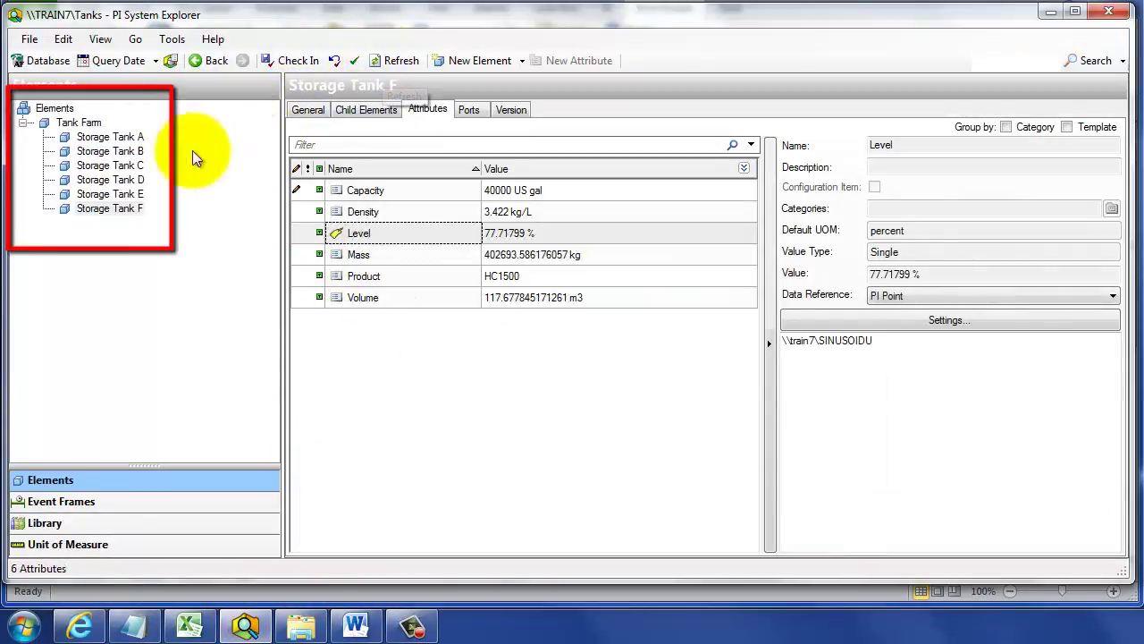
click(139, 139)
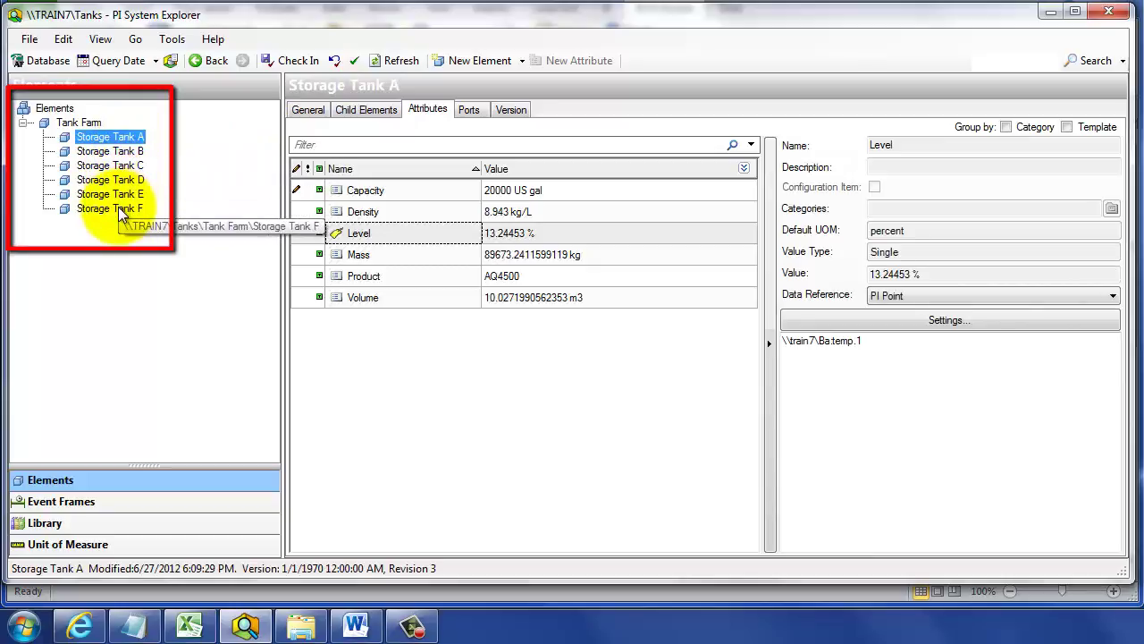
click(119, 209)
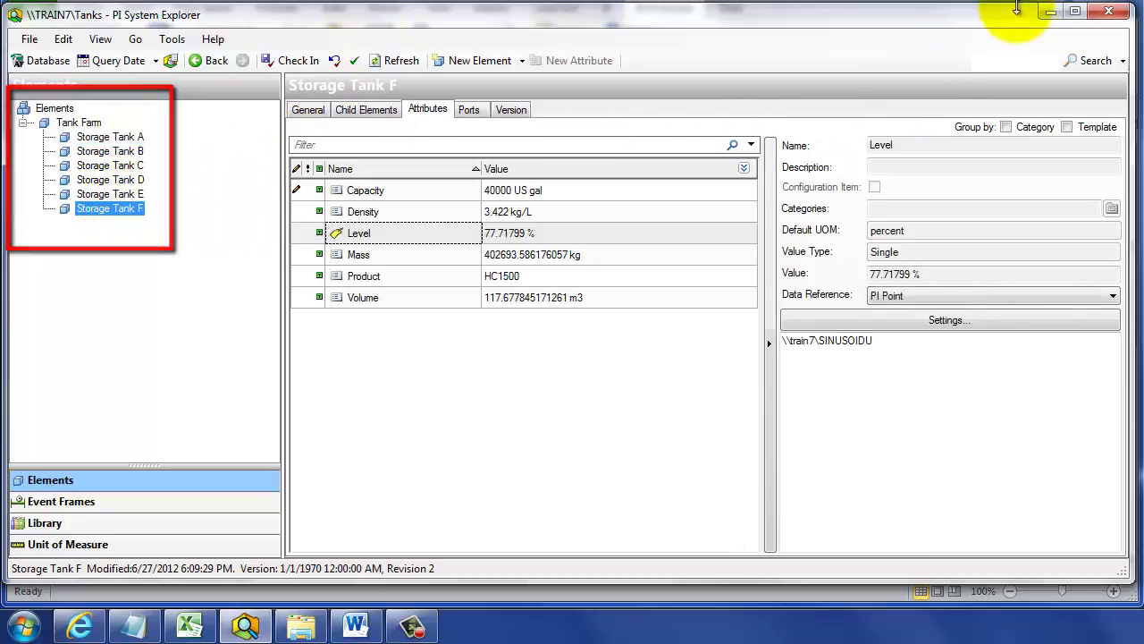
click(1050, 13)
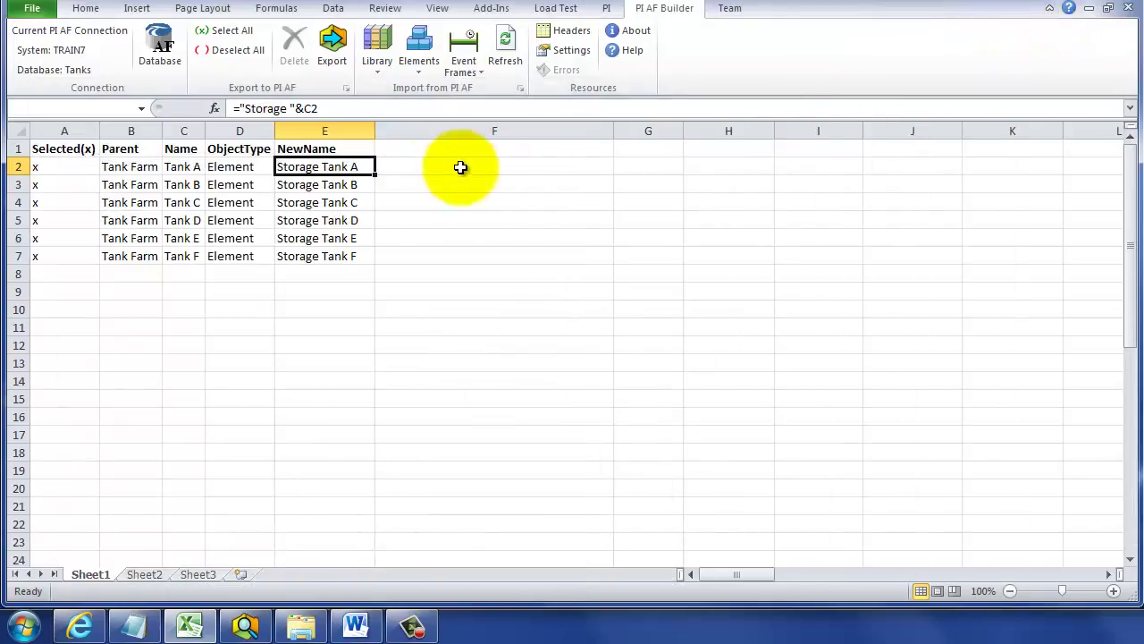
- Switch to the empty Sheet2 and select a cell there
click(393, 166)
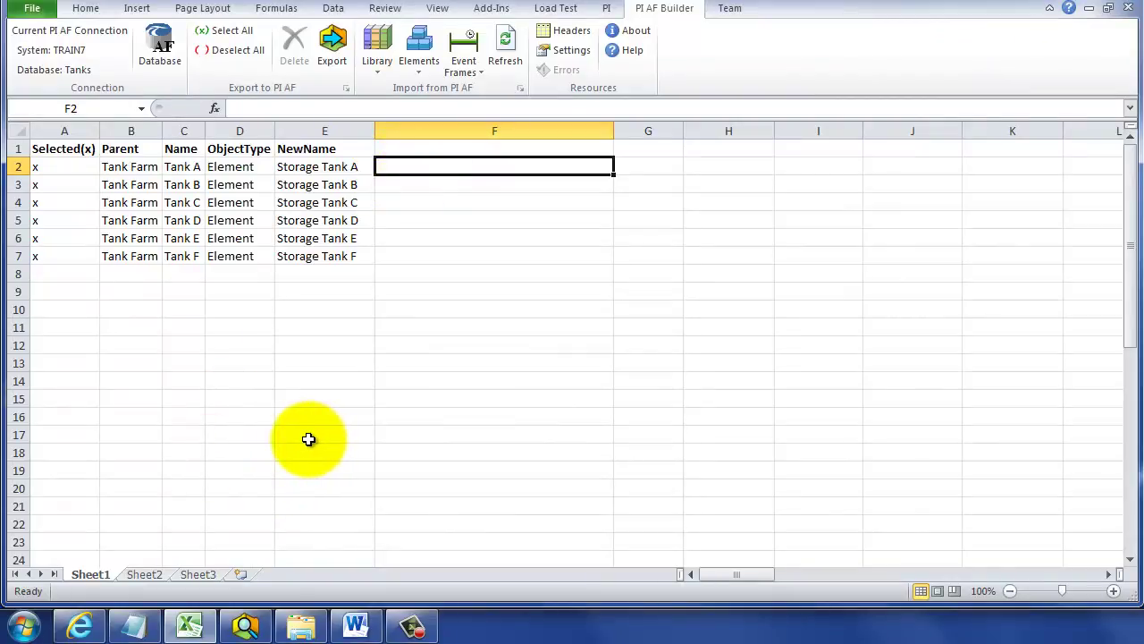
click(144, 574)
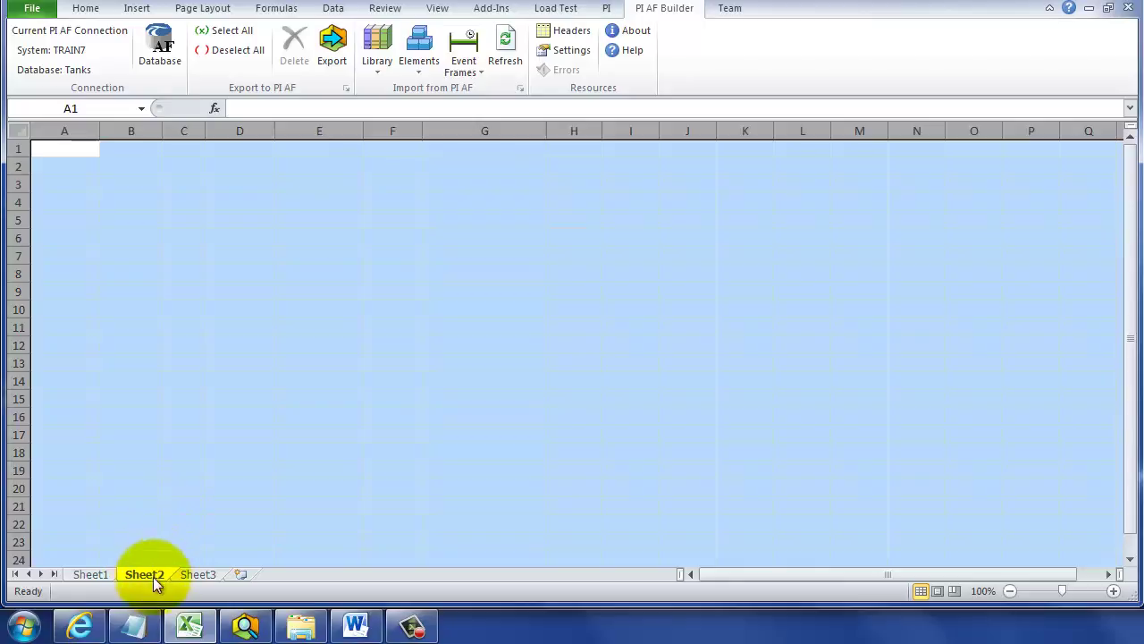
click(154, 330)
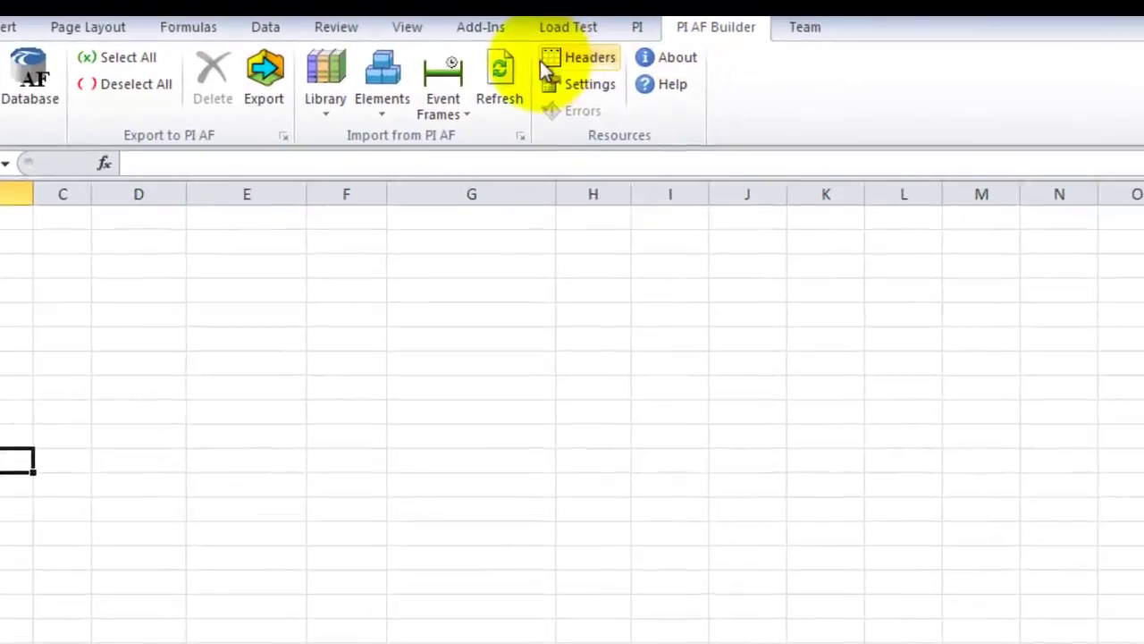
- Import all six Storage Tank A–F elements into Sheet2 without the NewName column
click(360, 88)
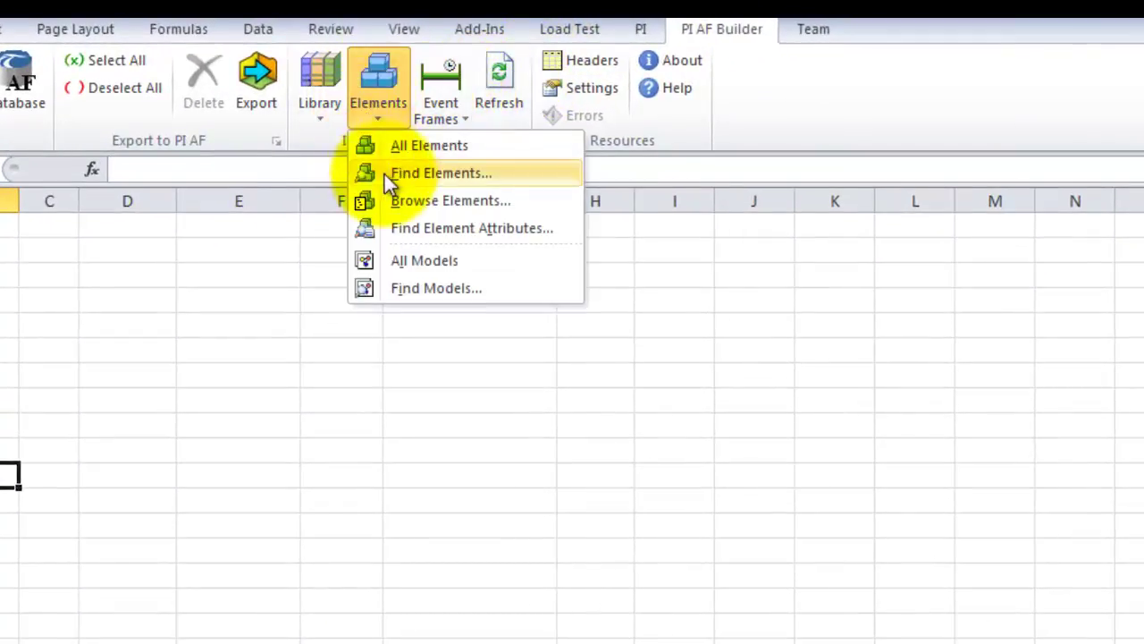
click(385, 174)
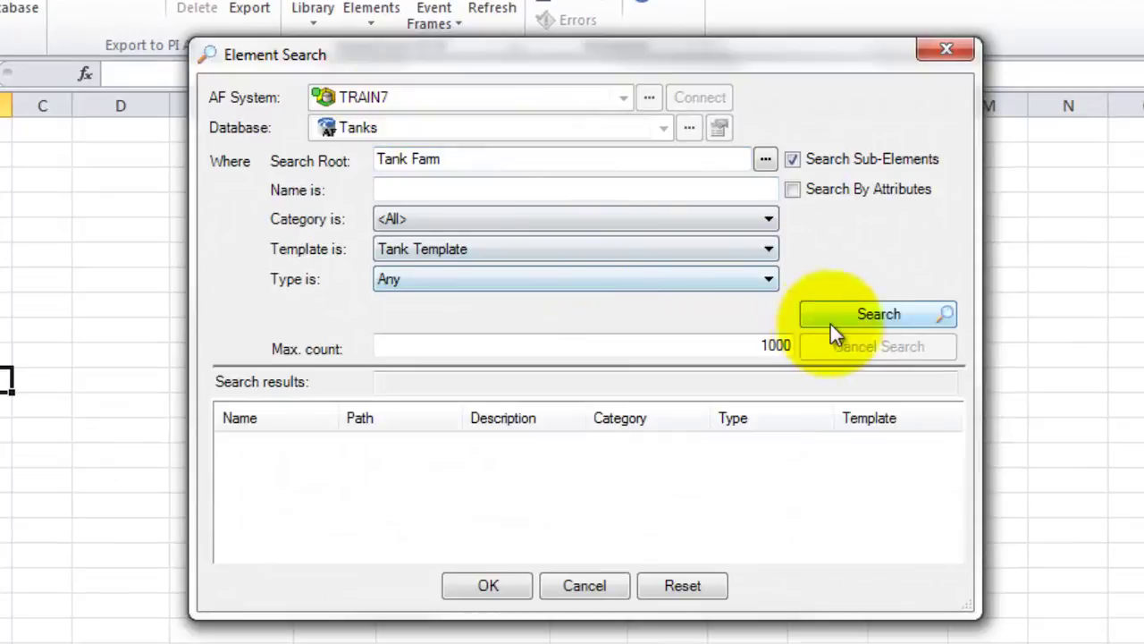
click(864, 317)
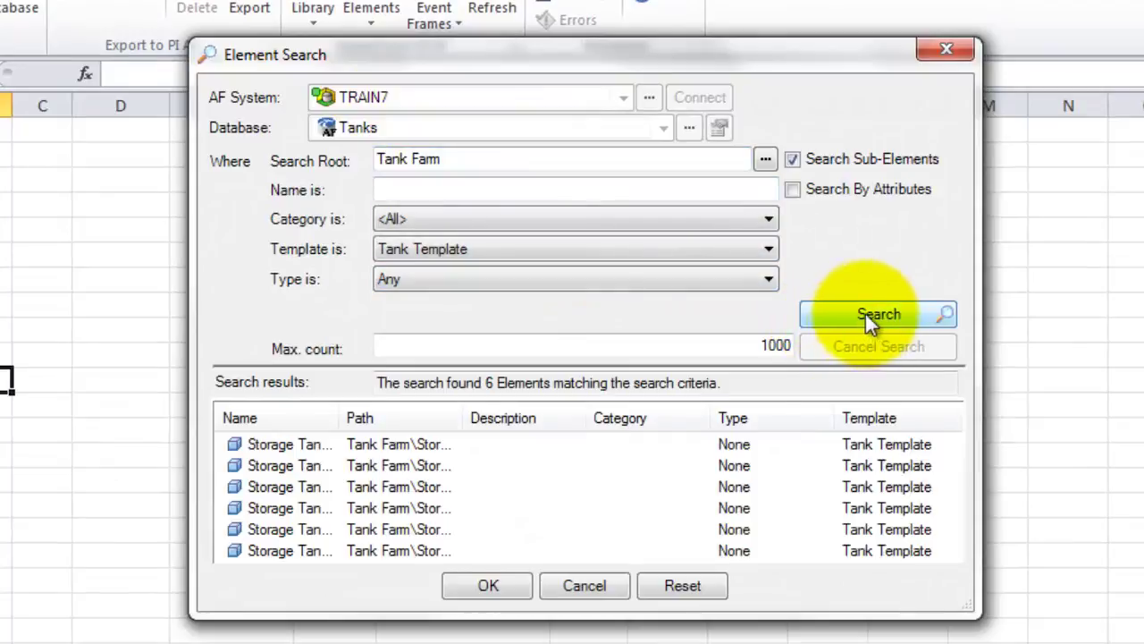
click(322, 446)
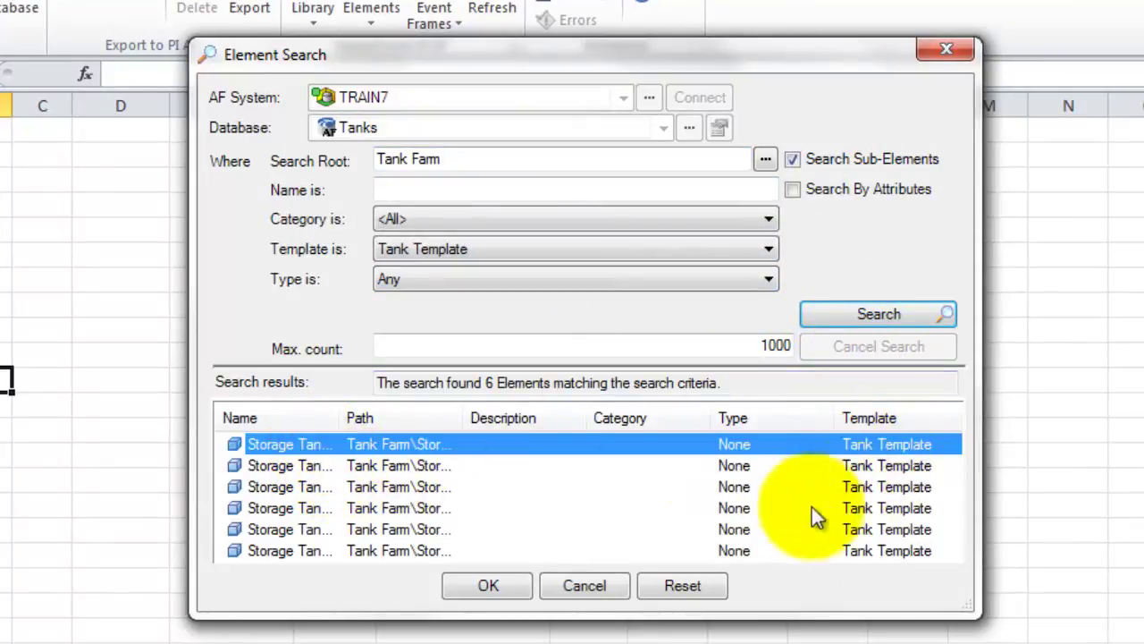
shift+click(371, 549)
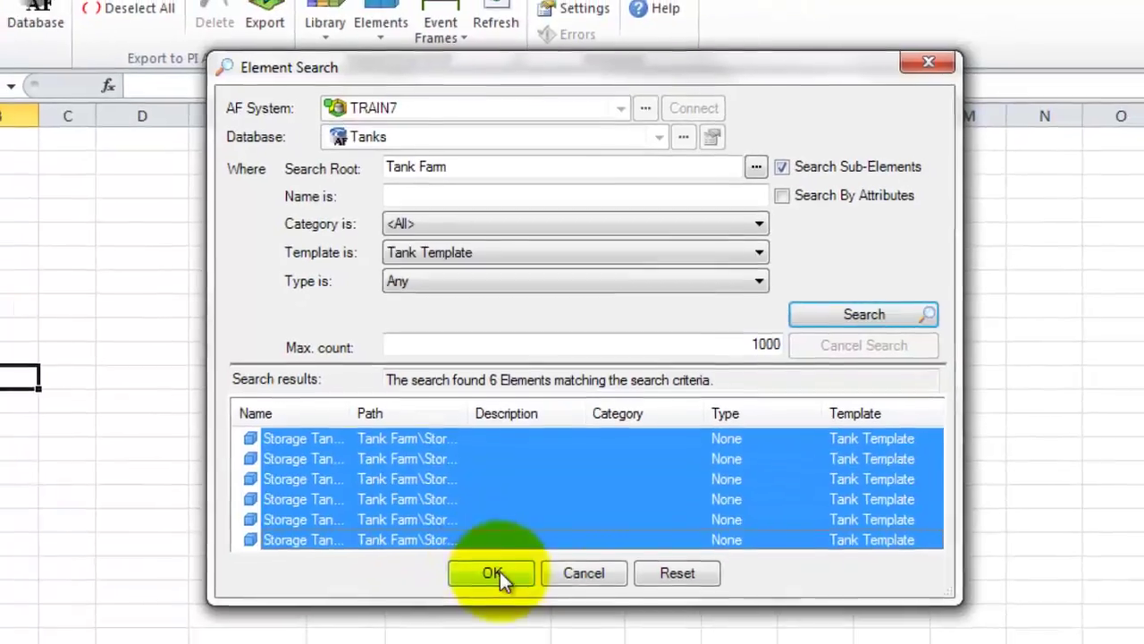
click(488, 586)
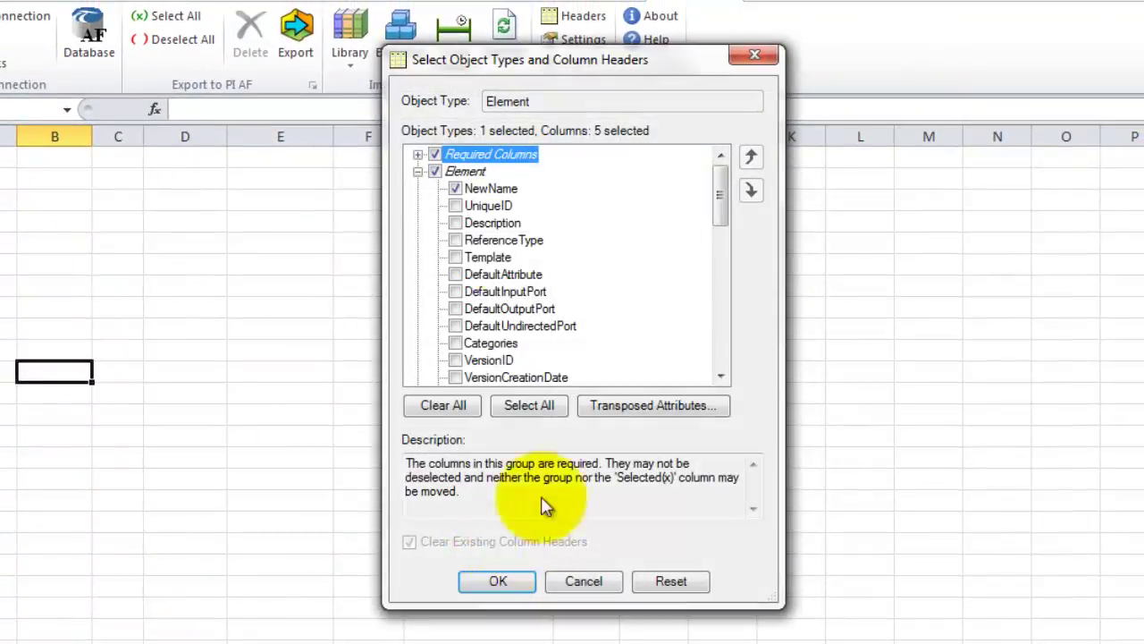
click(455, 189)
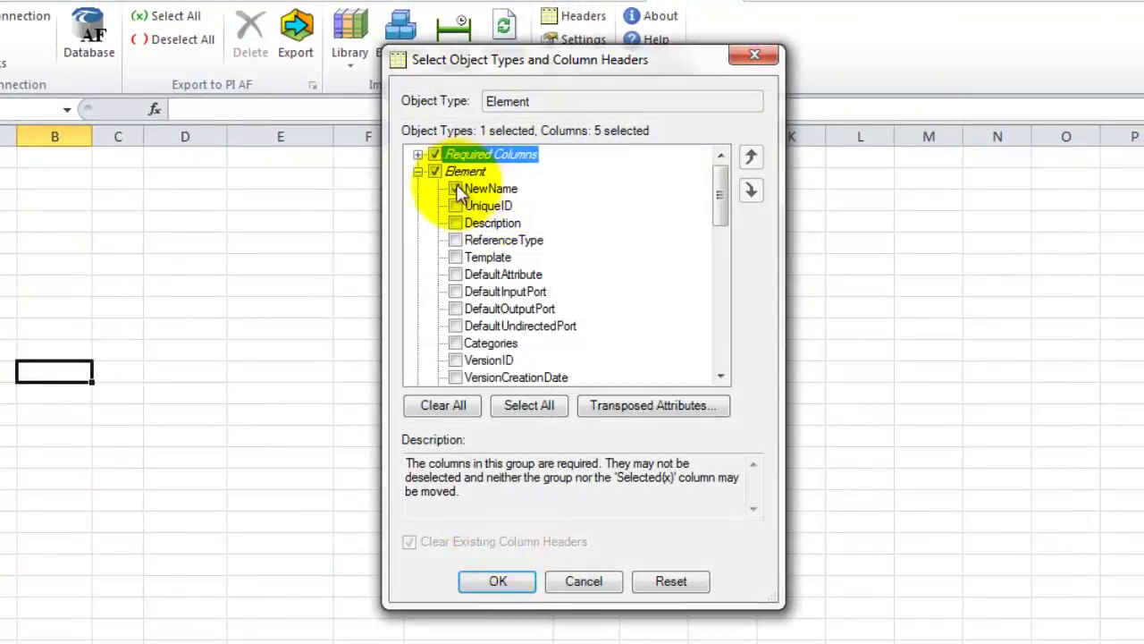
click(506, 578)
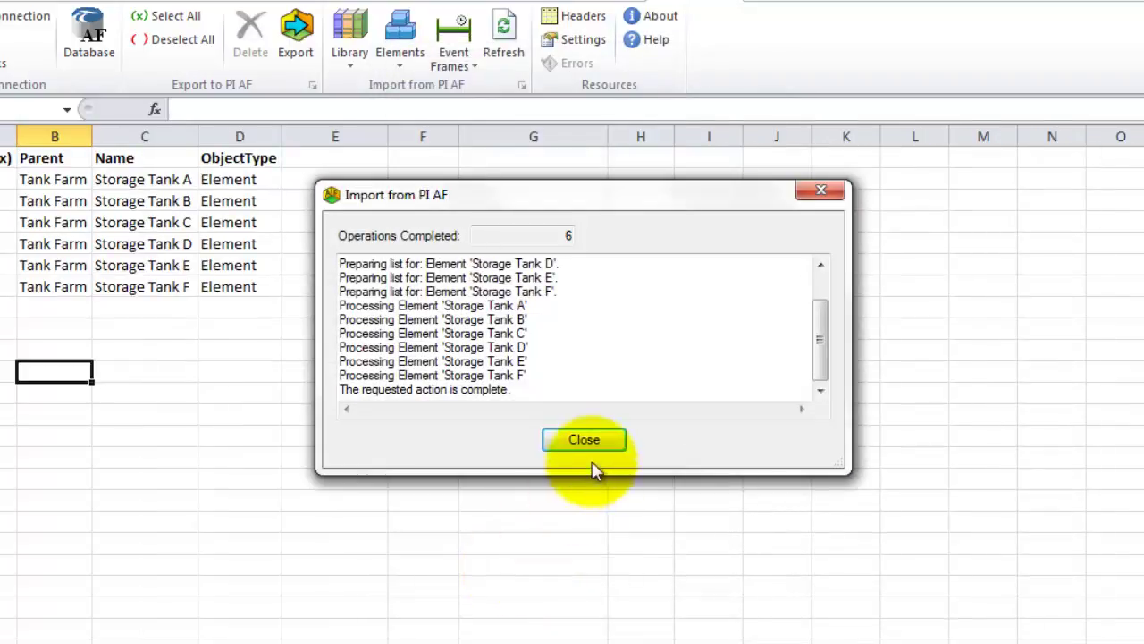
click(587, 438)
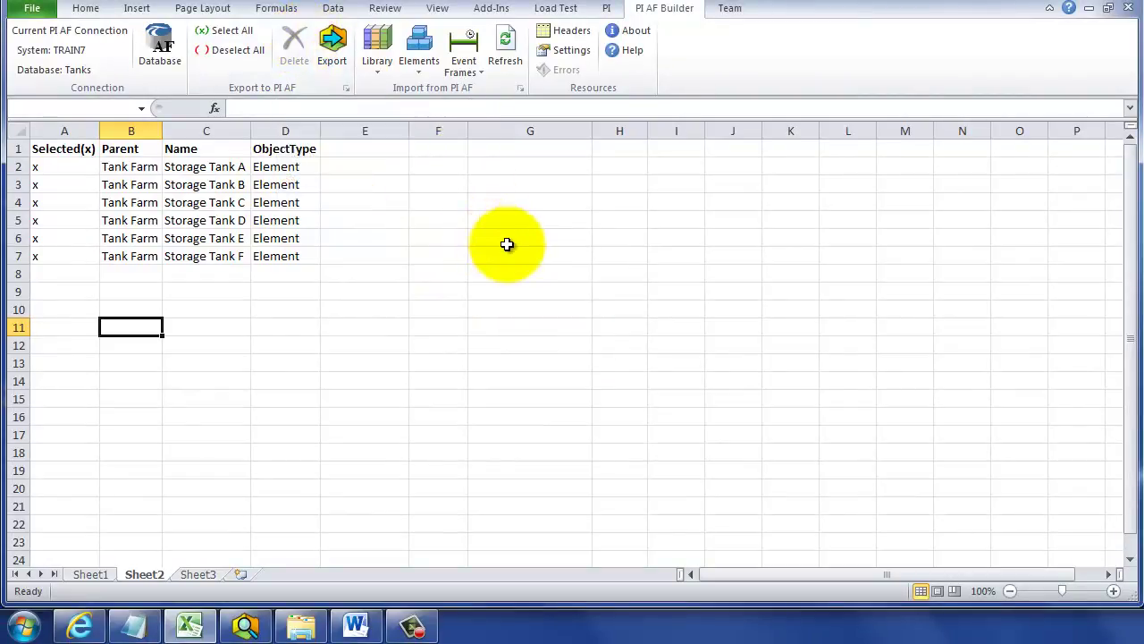
- Enable Allow delete in the PI AF Builder settings
click(572, 50)
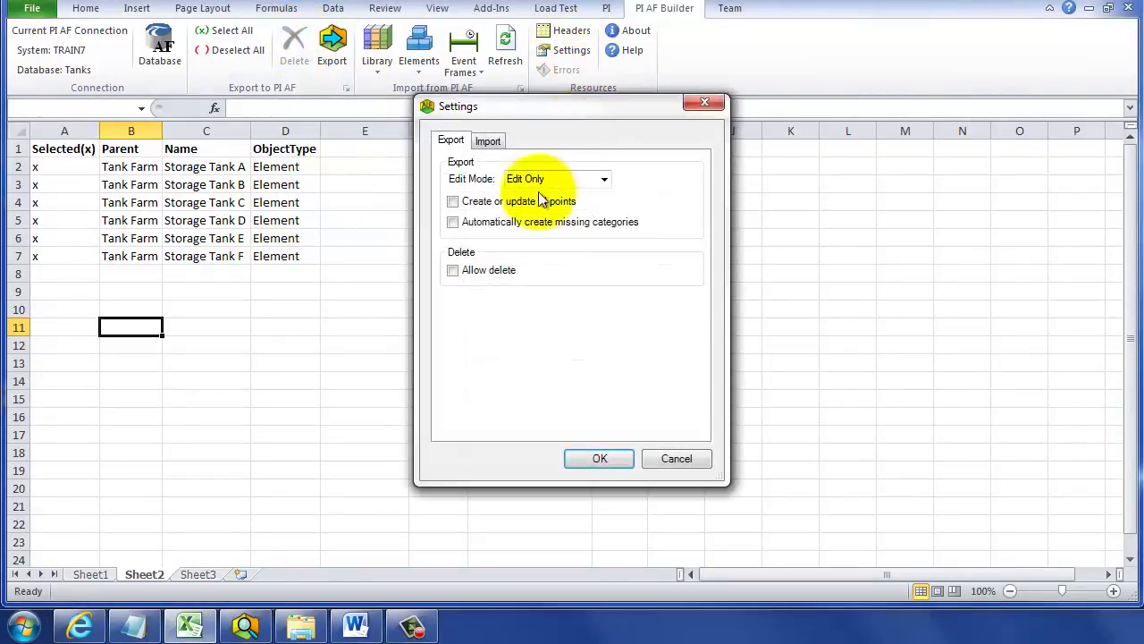
click(454, 270)
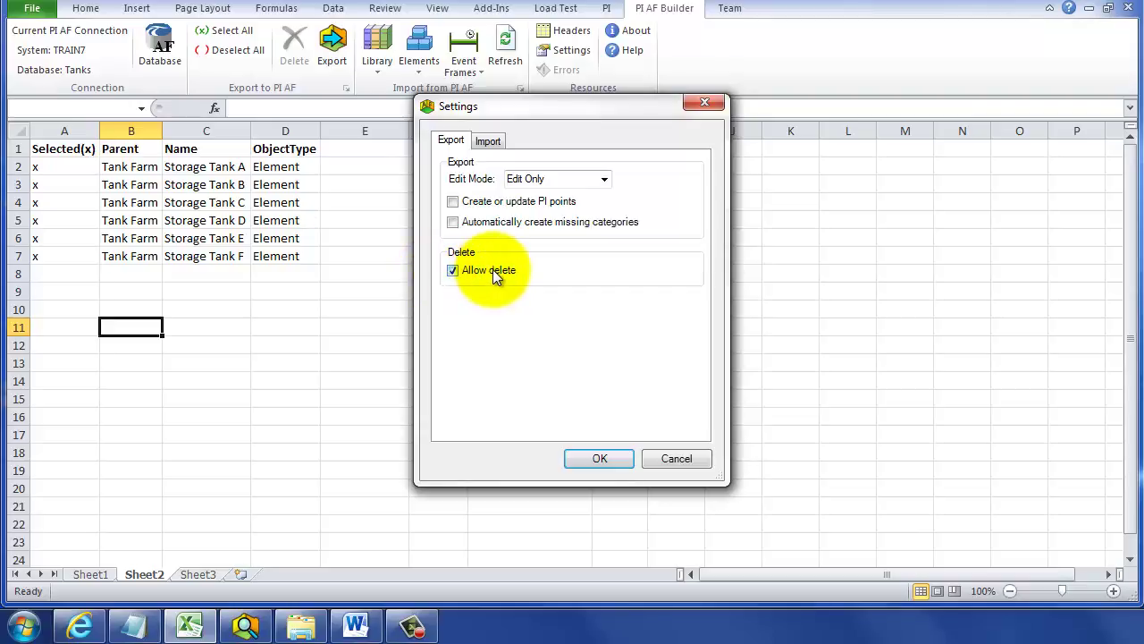
click(592, 459)
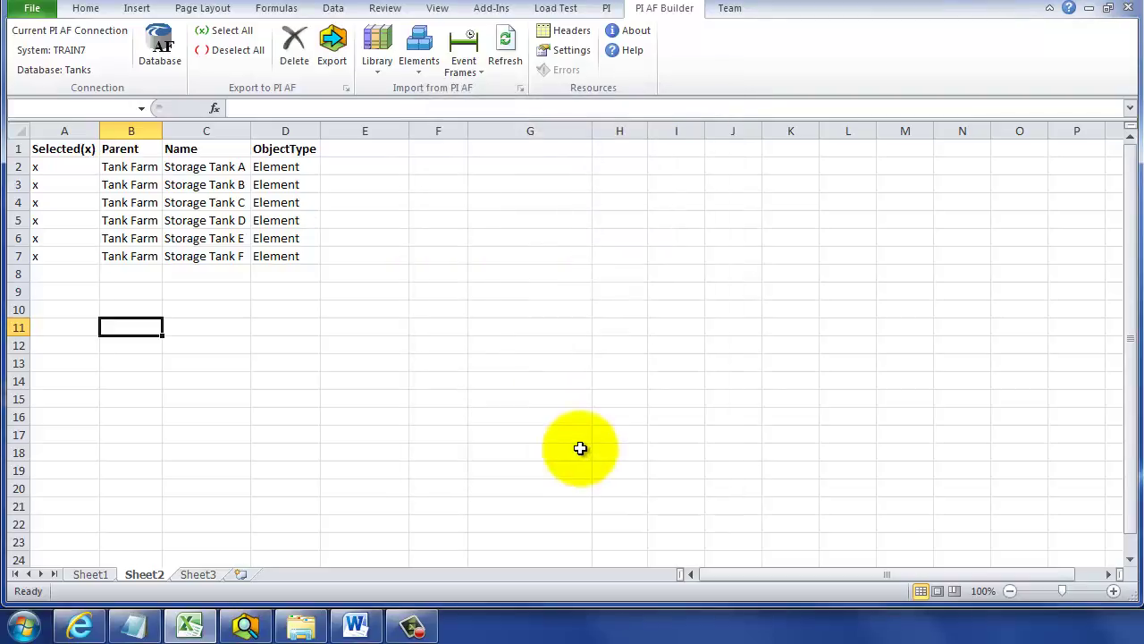
- Clear the x markers in A2:A4 and delete the marked Storage Tanks D–F from PI AF
drag(161, 130, 179, 131)
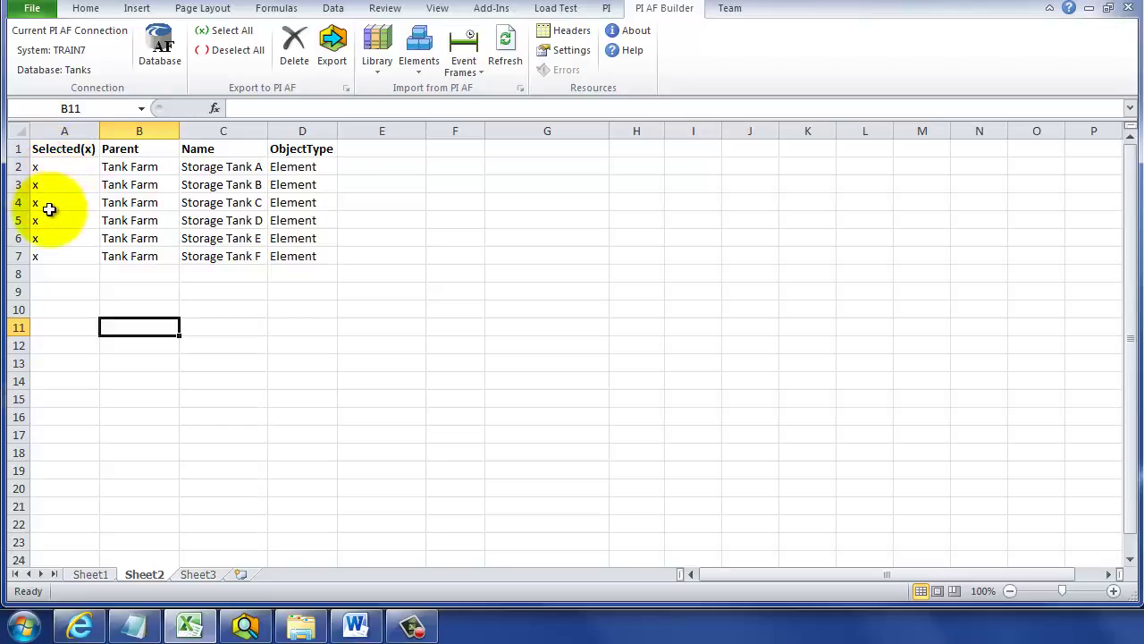
drag(43, 205, 38, 162)
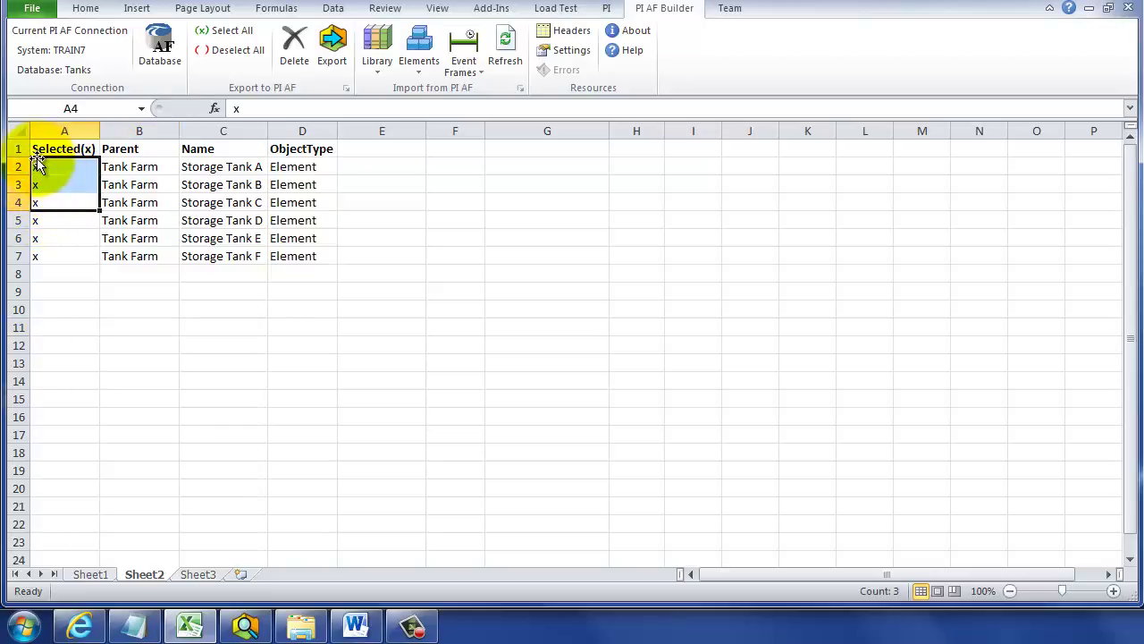
click(401, 229)
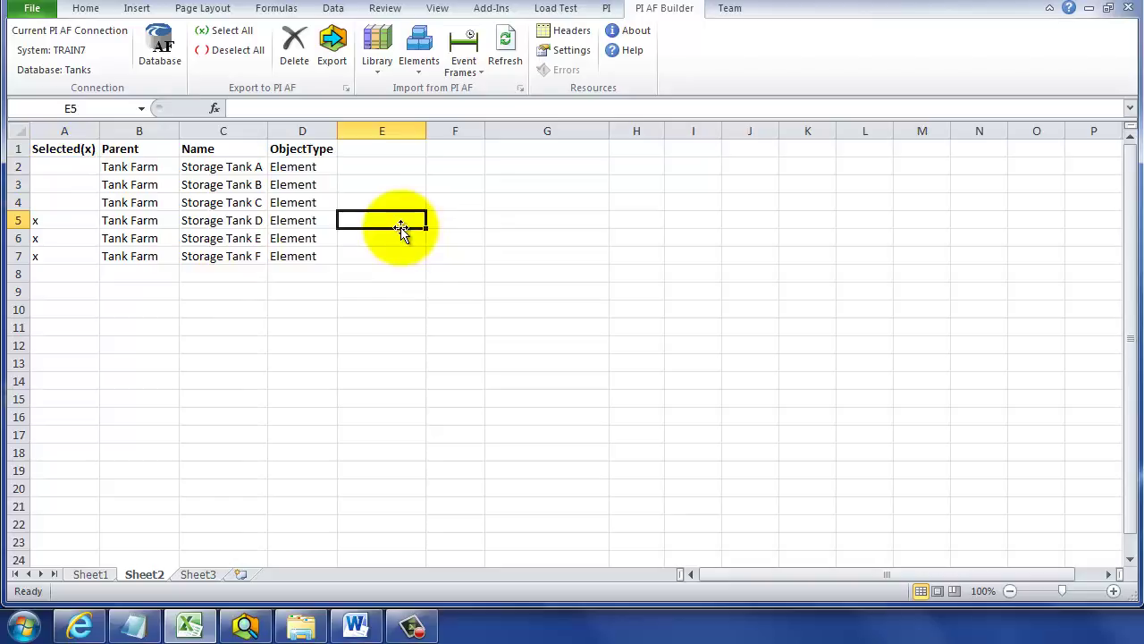
click(293, 53)
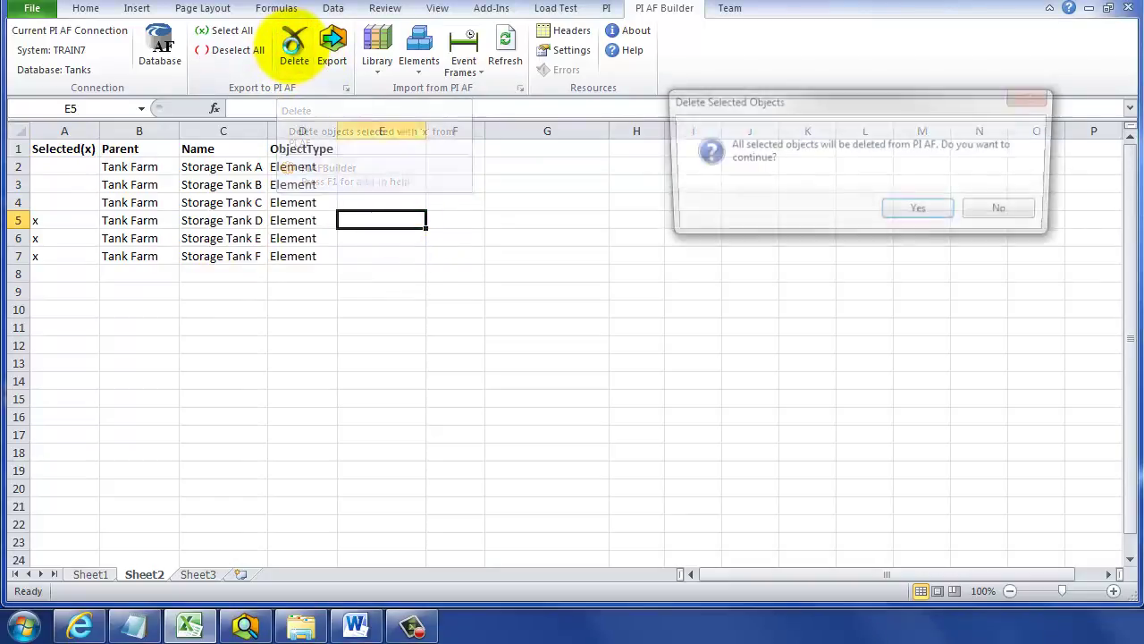
click(921, 213)
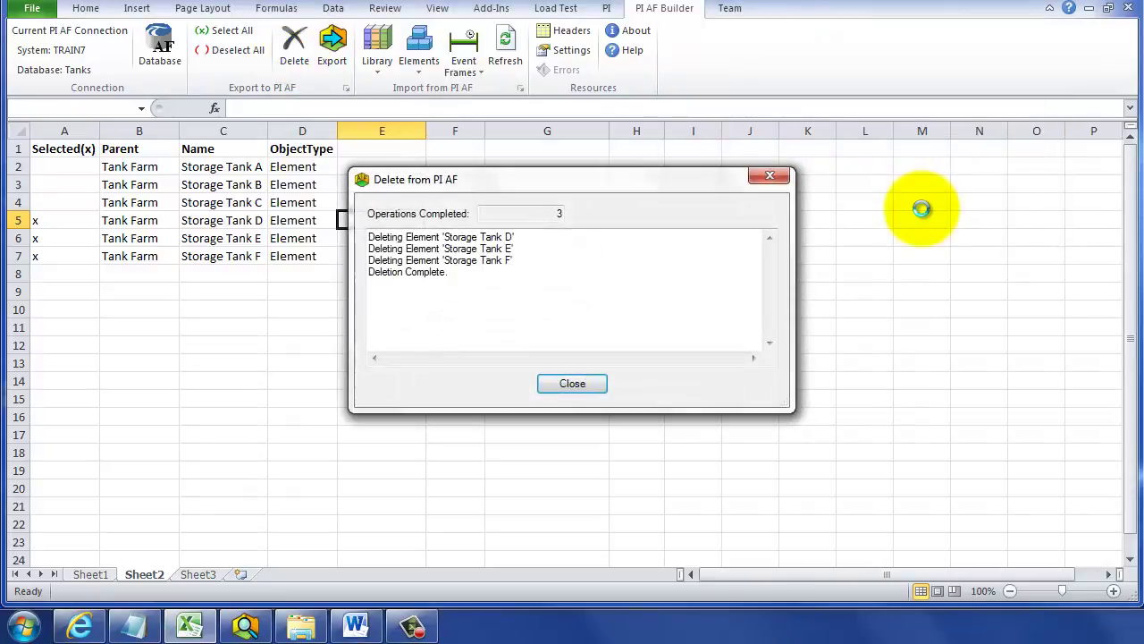
click(568, 381)
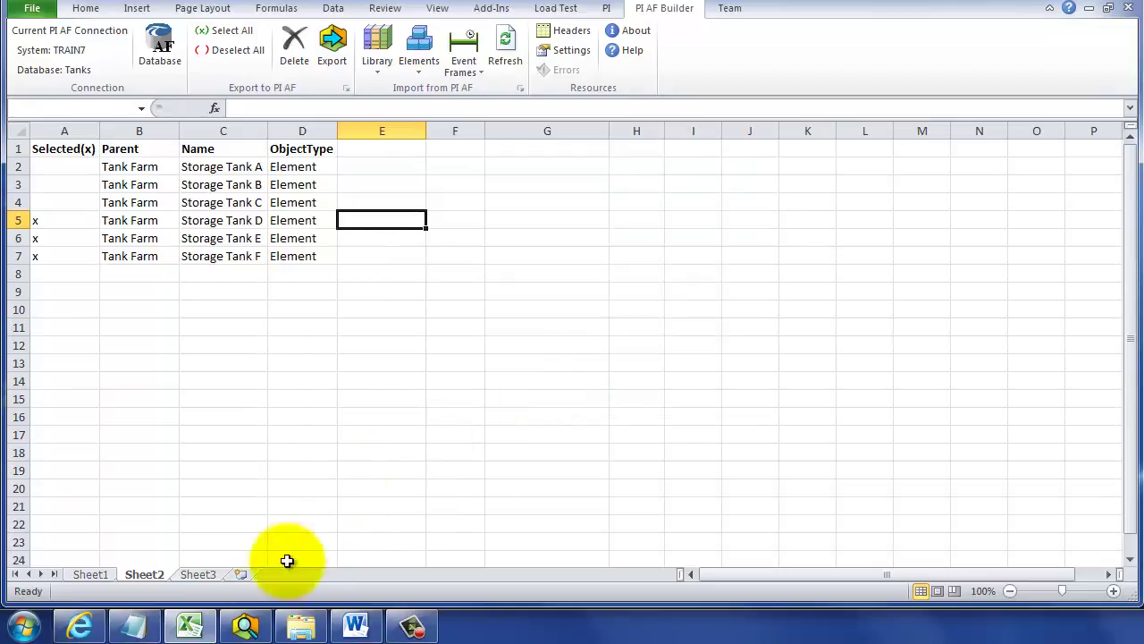
- Refresh PI System Explorer to confirm the deletions, then return to Excel
click(247, 625)
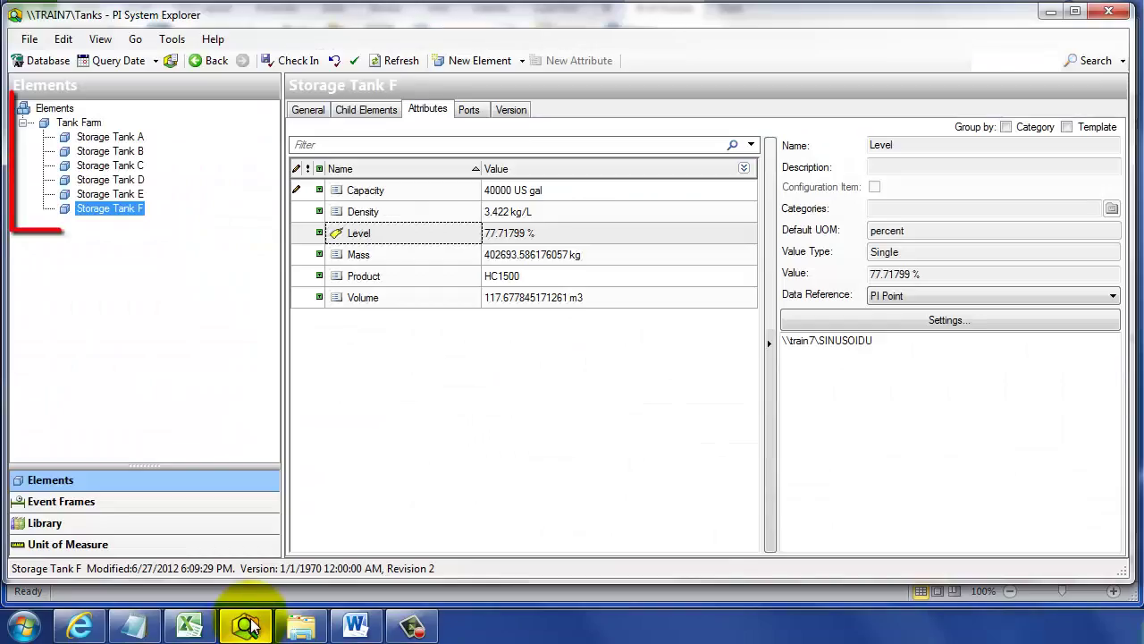
click(402, 62)
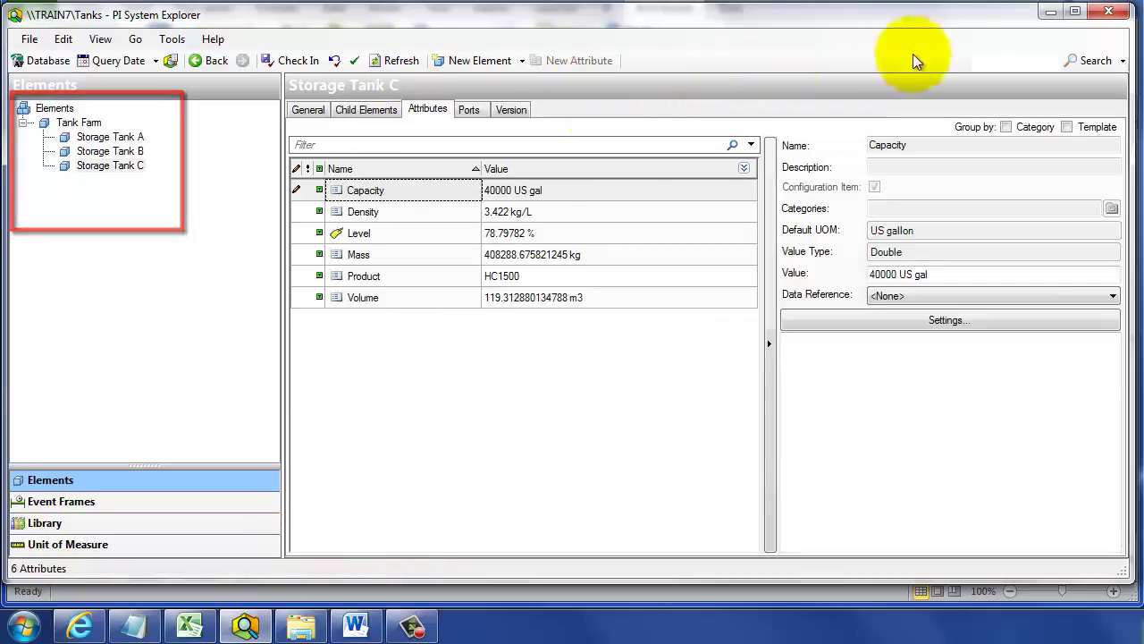
click(1047, 13)
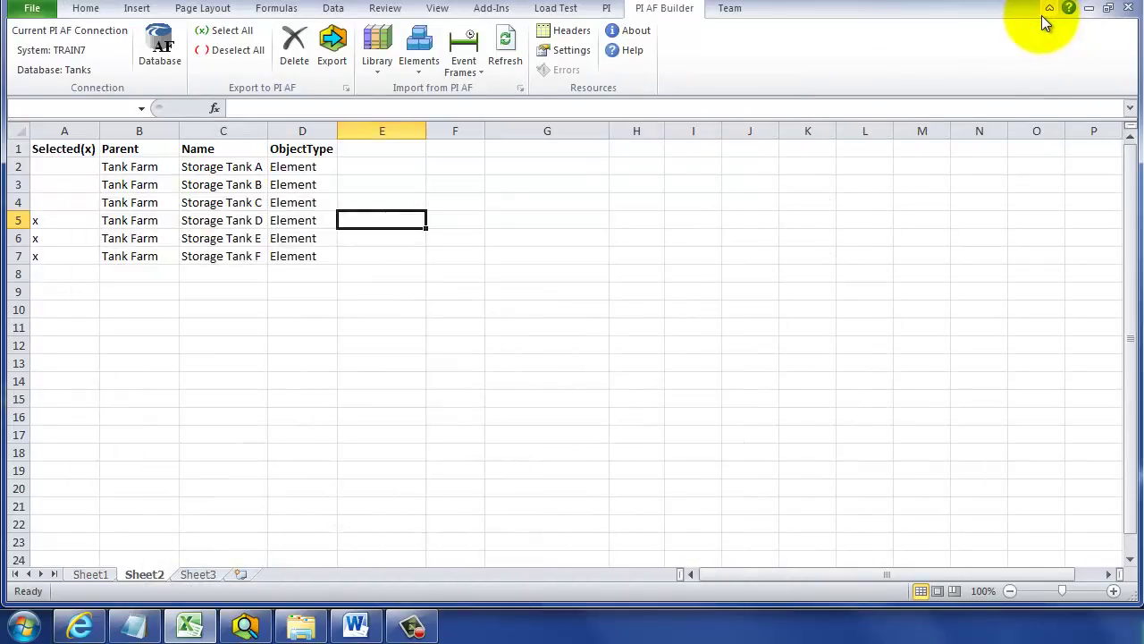
- Reopen the PI AF Builder settings with Allow delete checked
click(520, 198)
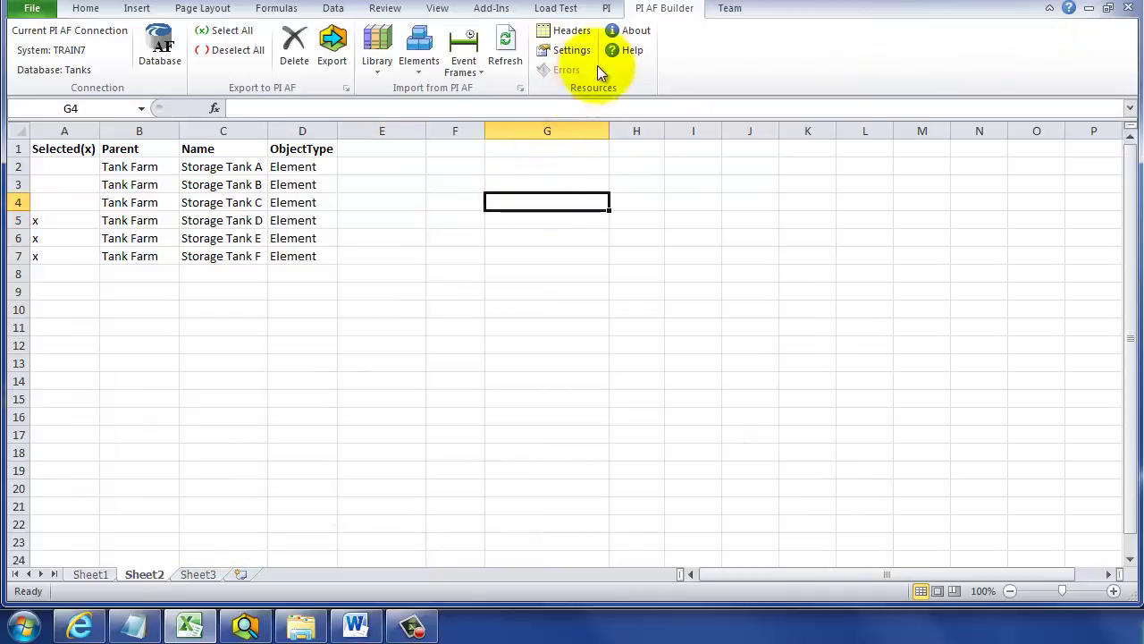
click(557, 50)
click(454, 270)
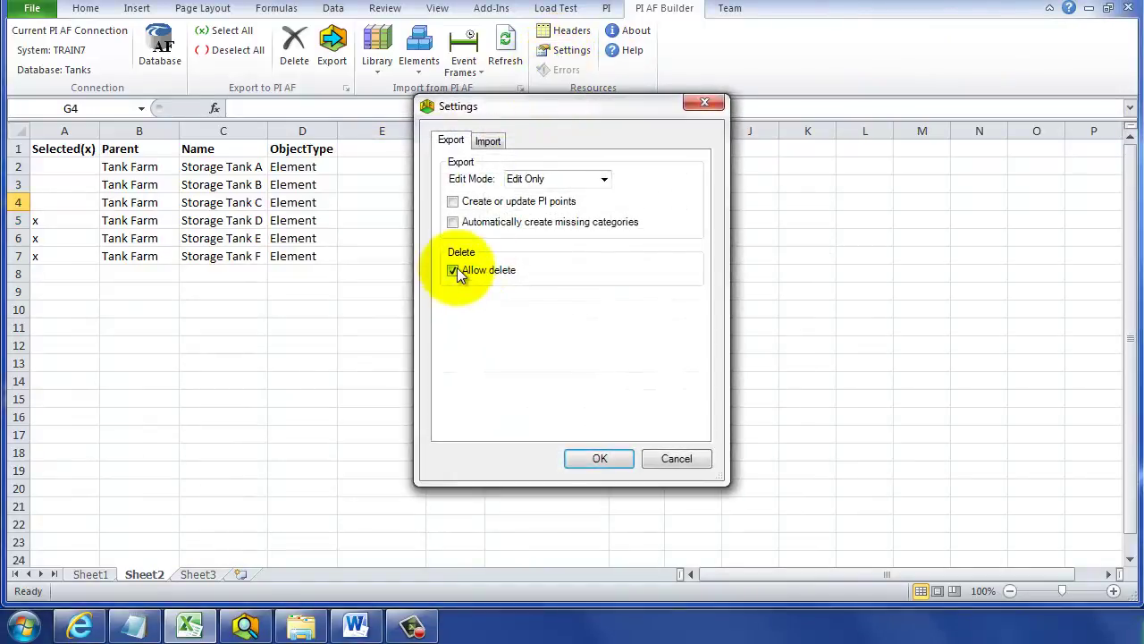